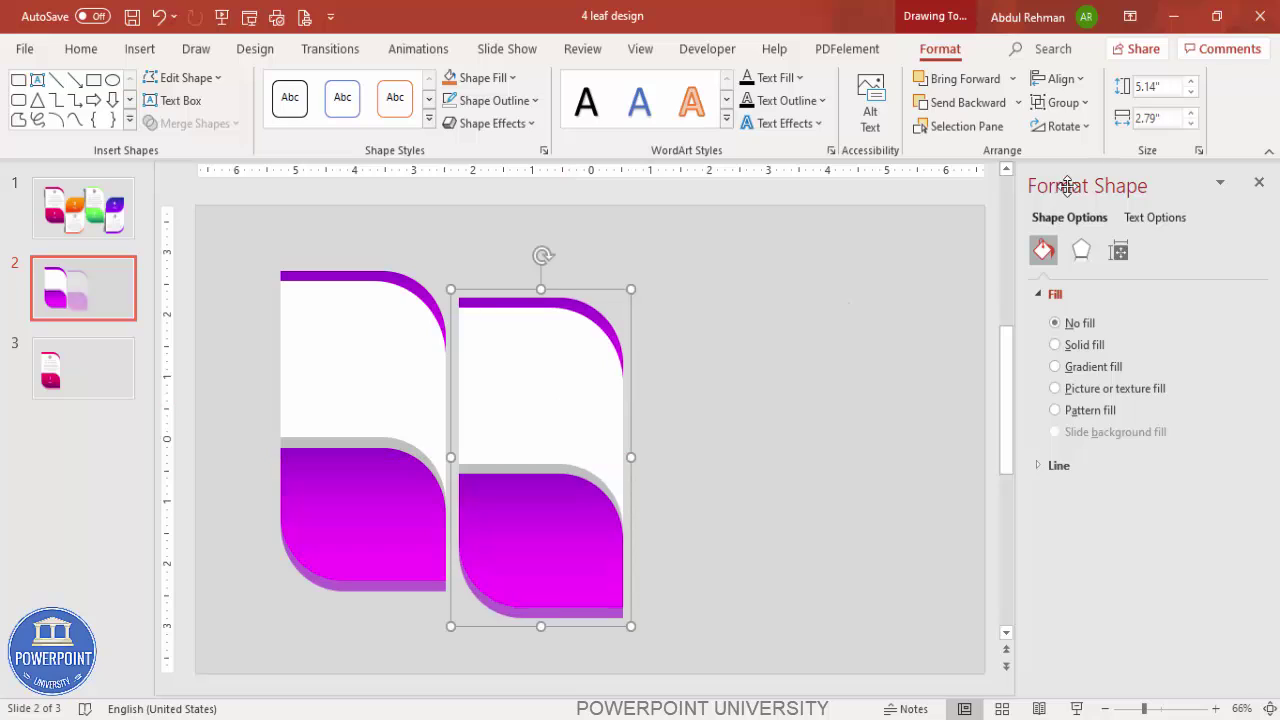
Step: Flip the copied column vertically and nudge it slightly down and right
{"action": "left_click", "coordinate": [1082, 126]}
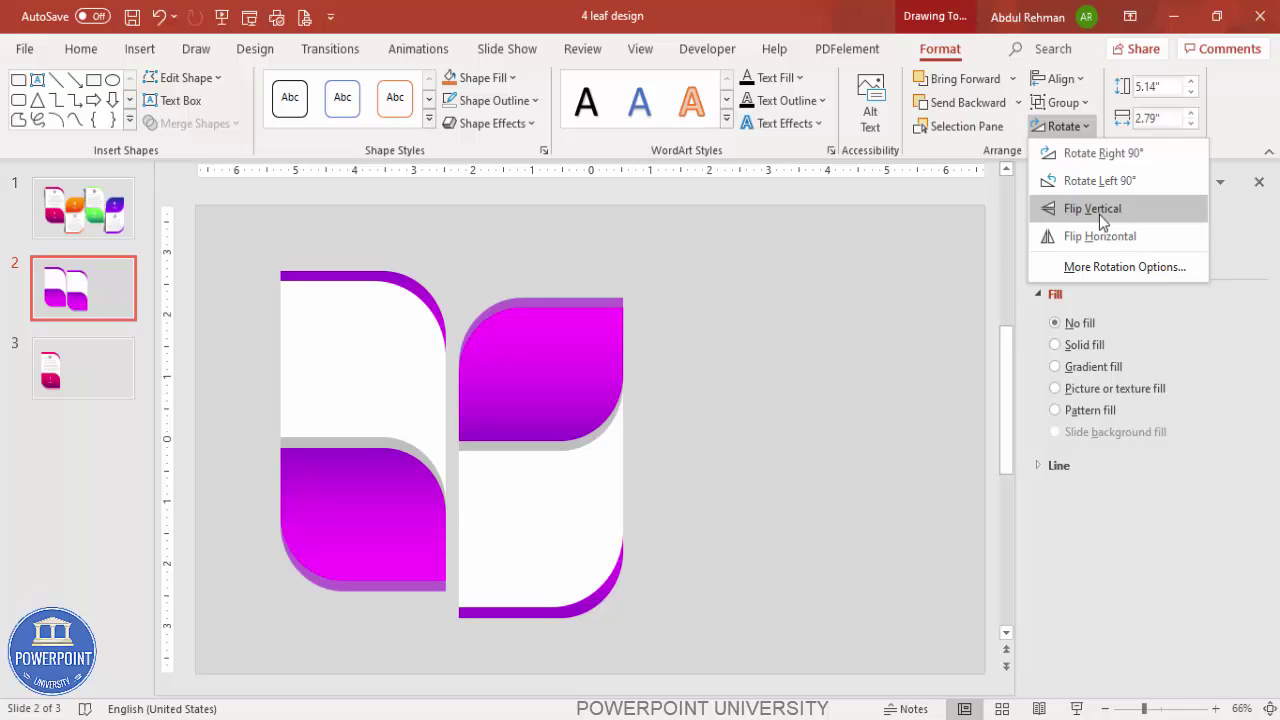
{"action": "left_click", "coordinate": [1099, 214]}
{"action": "left_click_drag", "start_coordinate": [571, 380], "coordinate": [575, 420]}
Step: Duplicate both columns to the right, then shift all four left to centre them
{"action": "scroll", "coordinate": [543, 414], "scroll_direction": "down", "scroll_amount": 1}
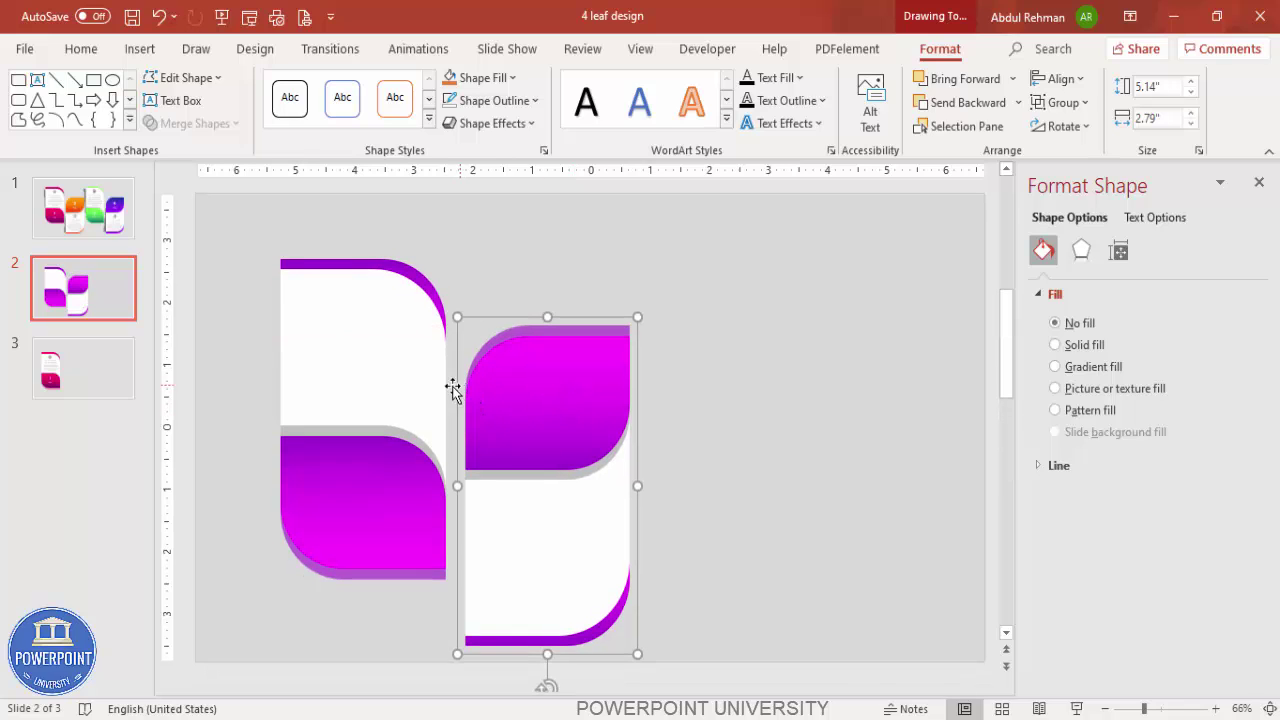
{"action": "left_click", "coordinate": [404, 371], "text": "shift"}
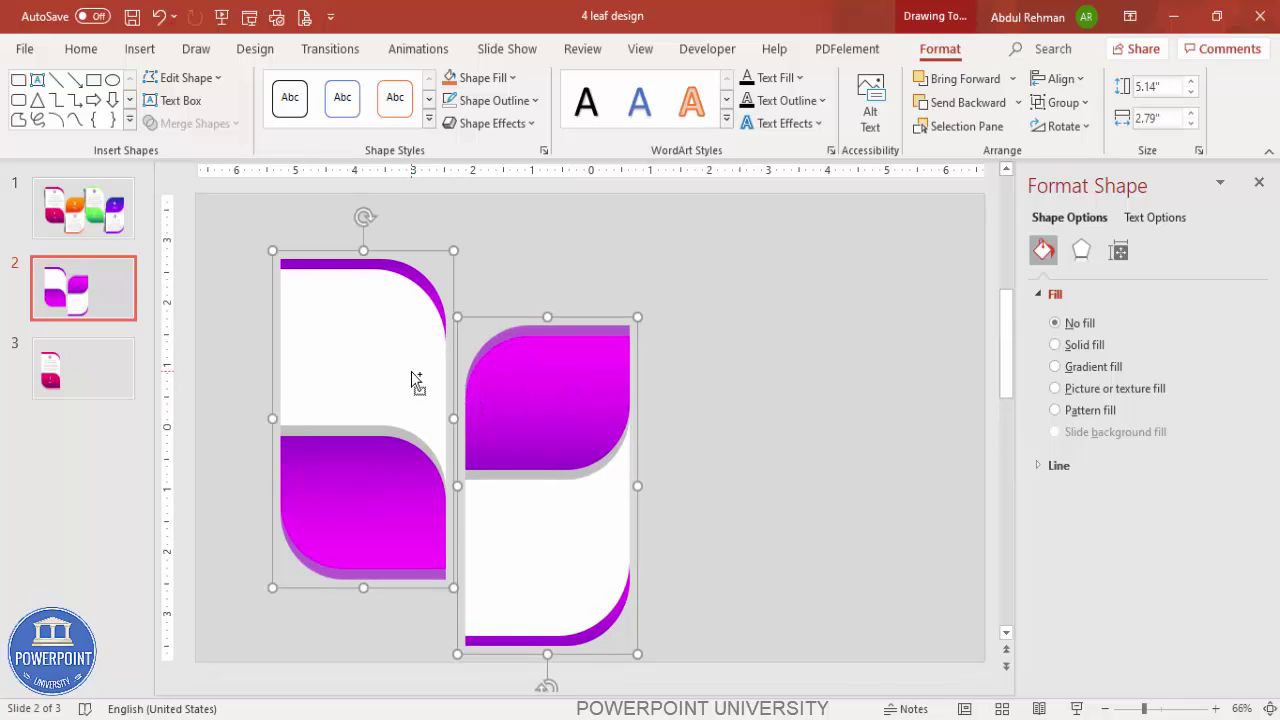
{"action": "left_click_drag", "start_coordinate": [554, 423], "coordinate": [904, 399]}
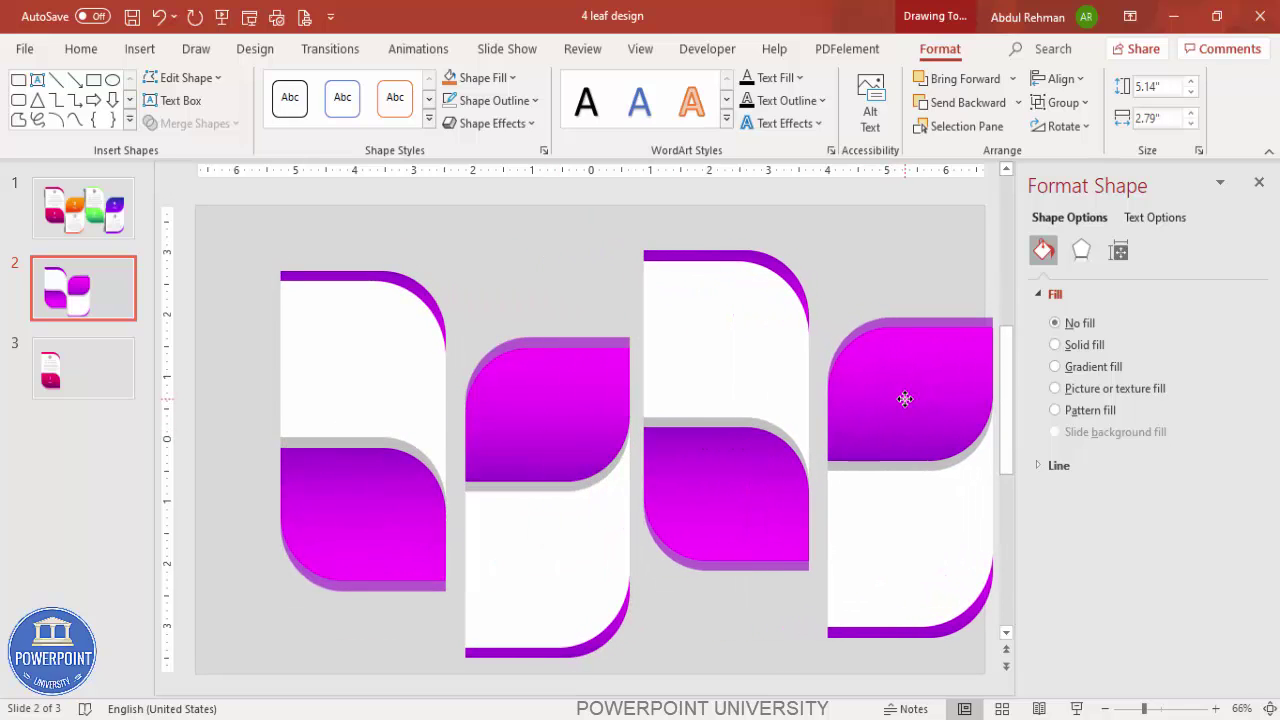
{"action": "left_click", "coordinate": [543, 403], "text": "shift"}
{"action": "left_click", "coordinate": [372, 382], "text": "shift"}
{"action": "left_click_drag", "start_coordinate": [724, 376], "coordinate": [678, 384]}
Step: Change the second column leaf's end gradient stop to dark blue
{"action": "left_click", "coordinate": [851, 246]}
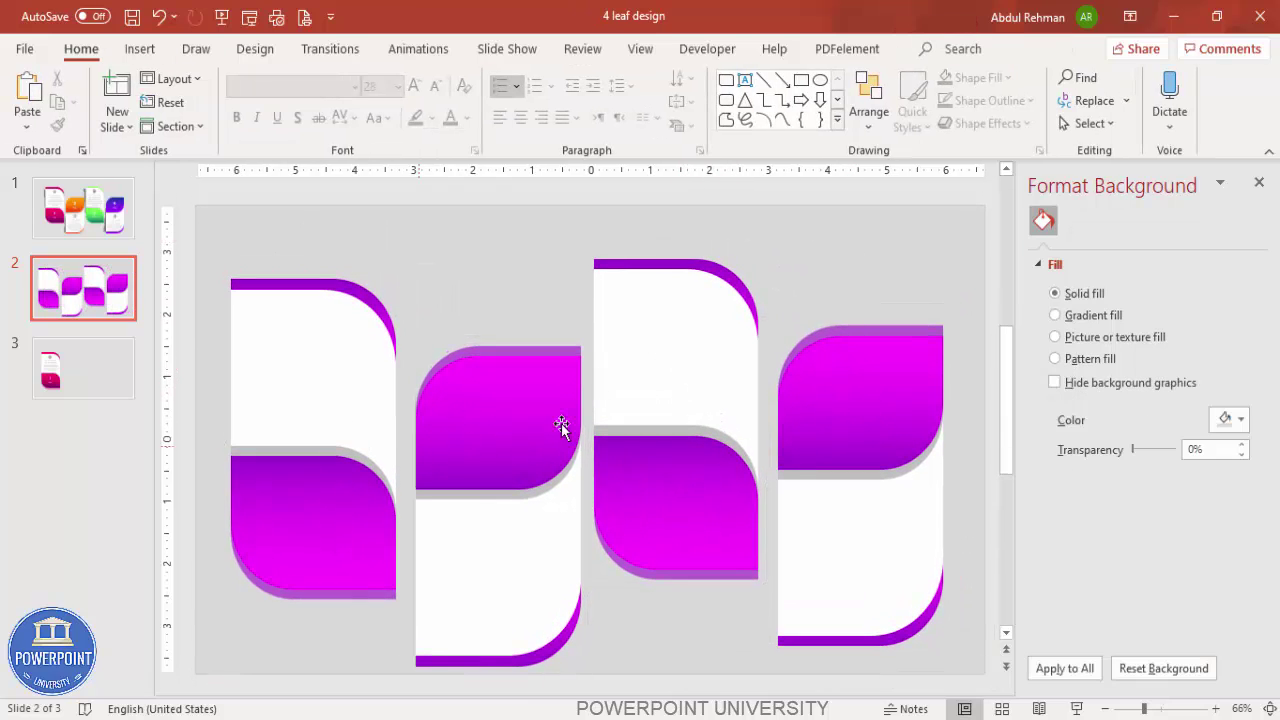
{"action": "double_click", "coordinate": [502, 438]}
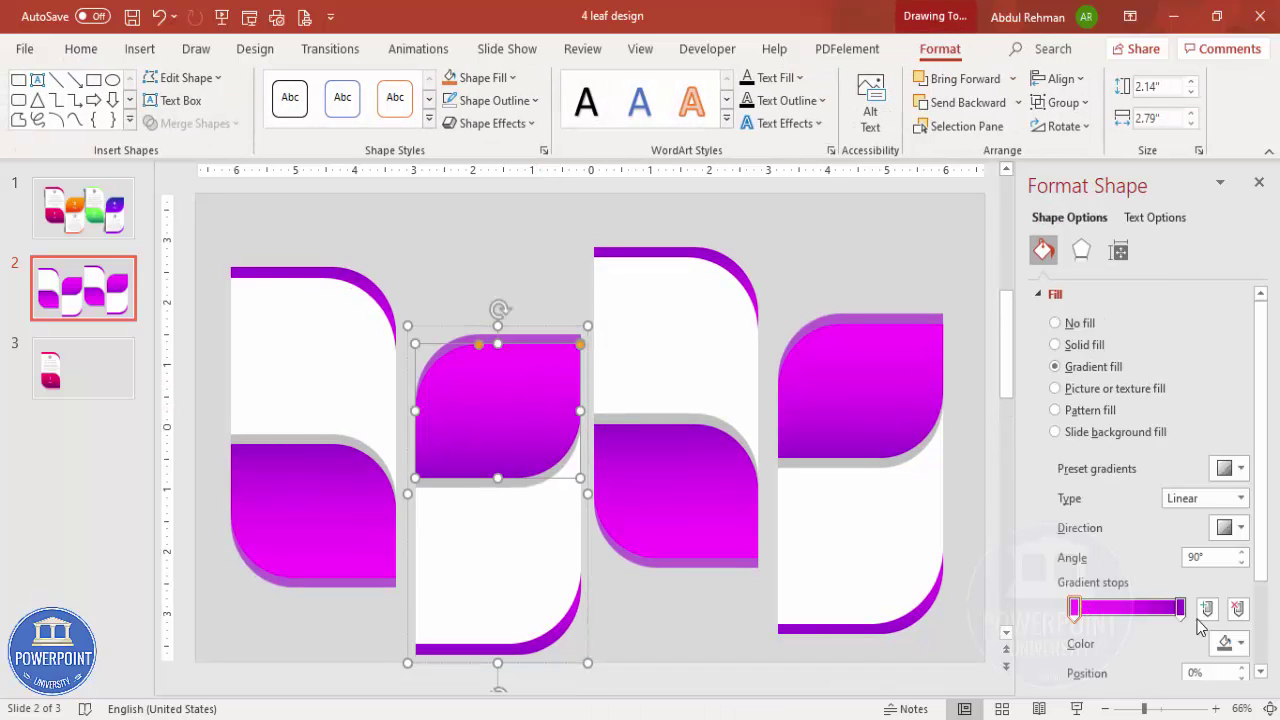
{"action": "left_click", "coordinate": [1180, 607]}
{"action": "left_click", "coordinate": [1230, 643]}
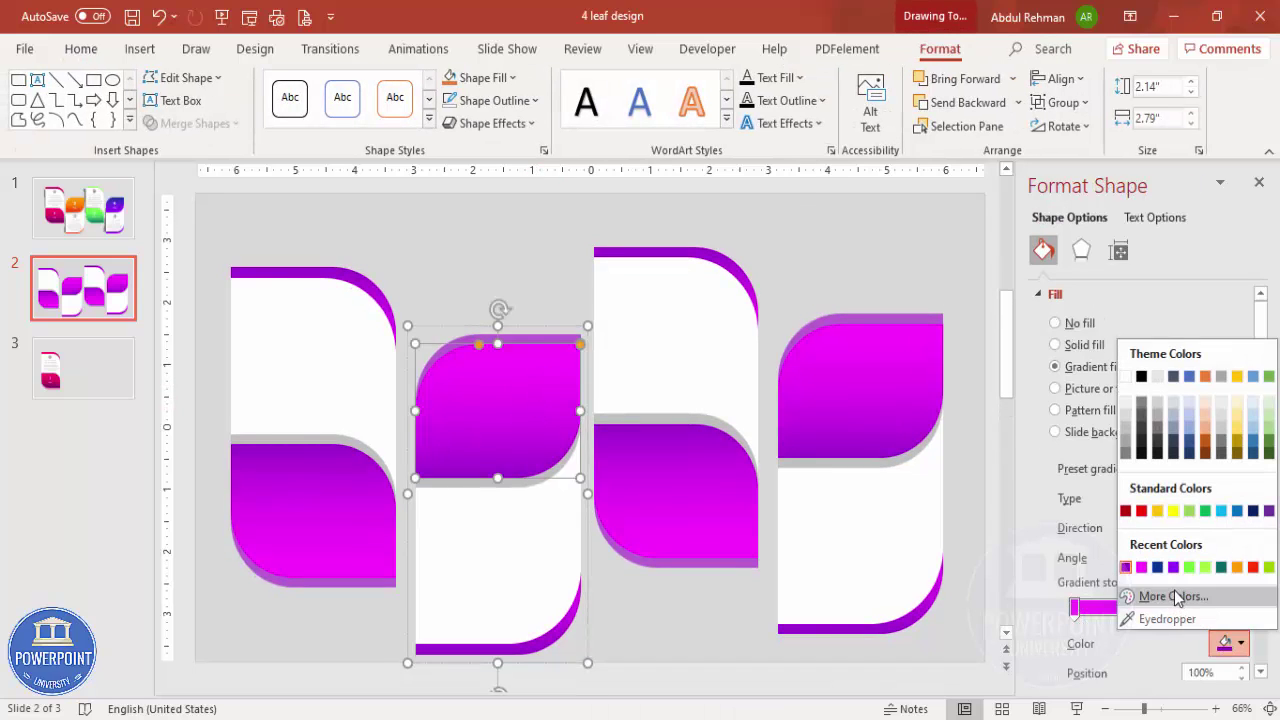
{"action": "left_click", "coordinate": [1174, 597]}
{"action": "left_click", "coordinate": [605, 248]}
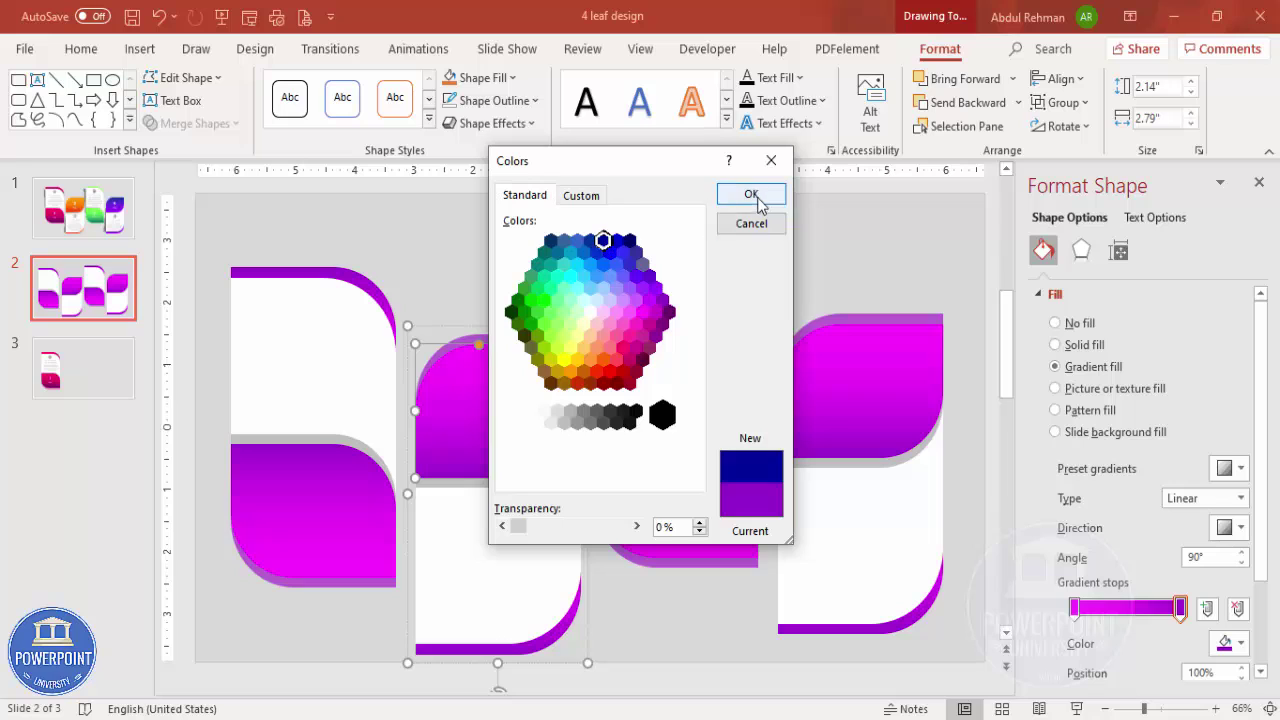
{"action": "left_click", "coordinate": [751, 194]}
Step: Set the same leaf's starting gradient stop to teal
{"action": "left_click", "coordinate": [1076, 607]}
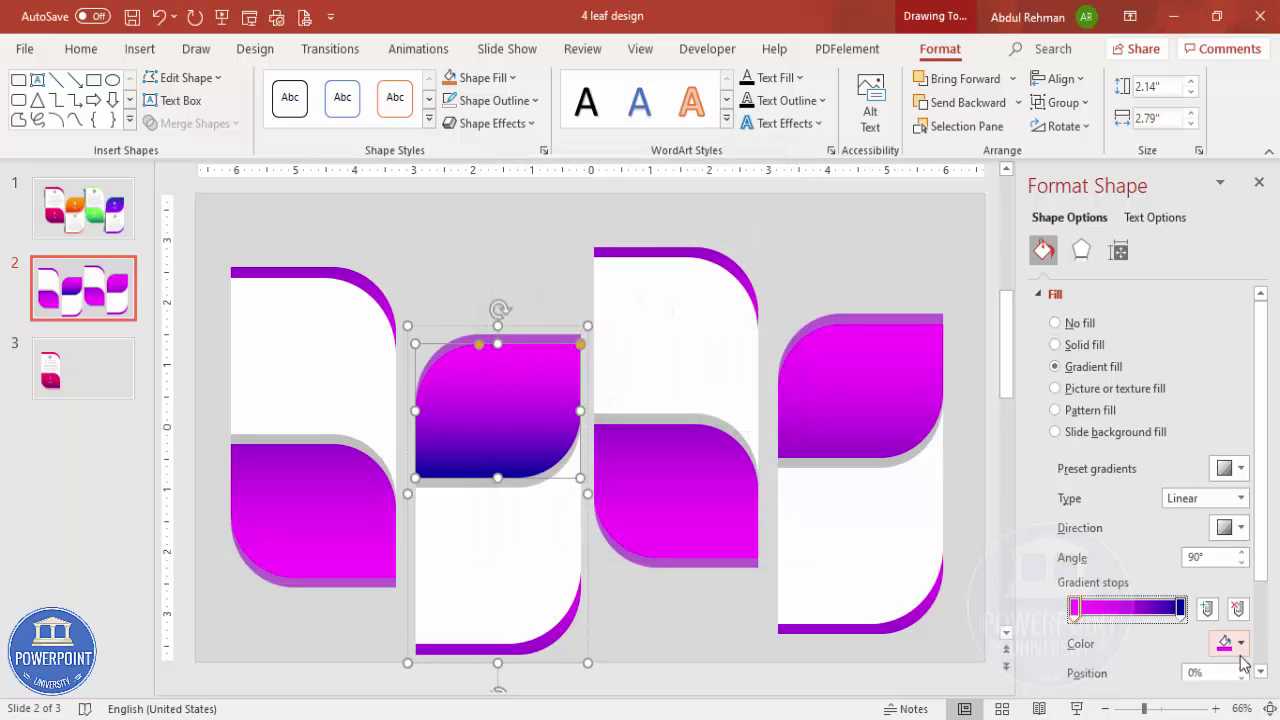
{"action": "left_click", "coordinate": [1230, 643]}
{"action": "left_click", "coordinate": [1169, 589]}
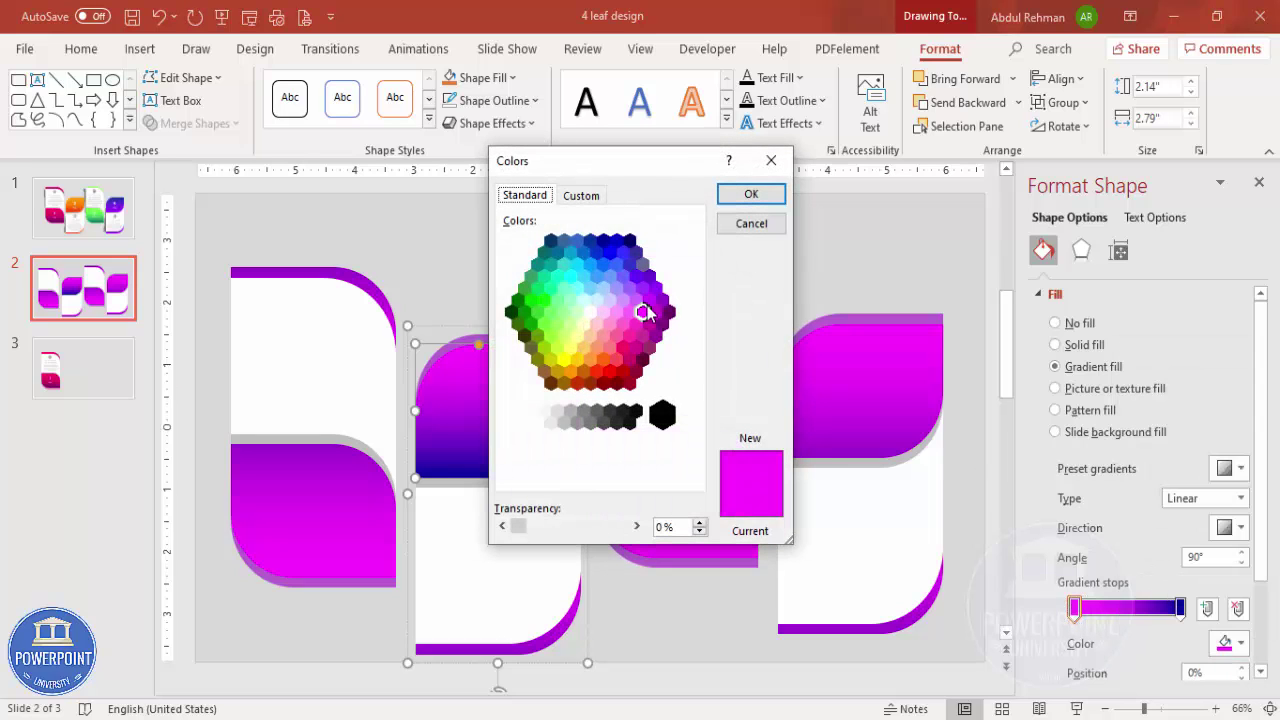
{"action": "left_click", "coordinate": [570, 253]}
{"action": "left_click", "coordinate": [742, 197]}
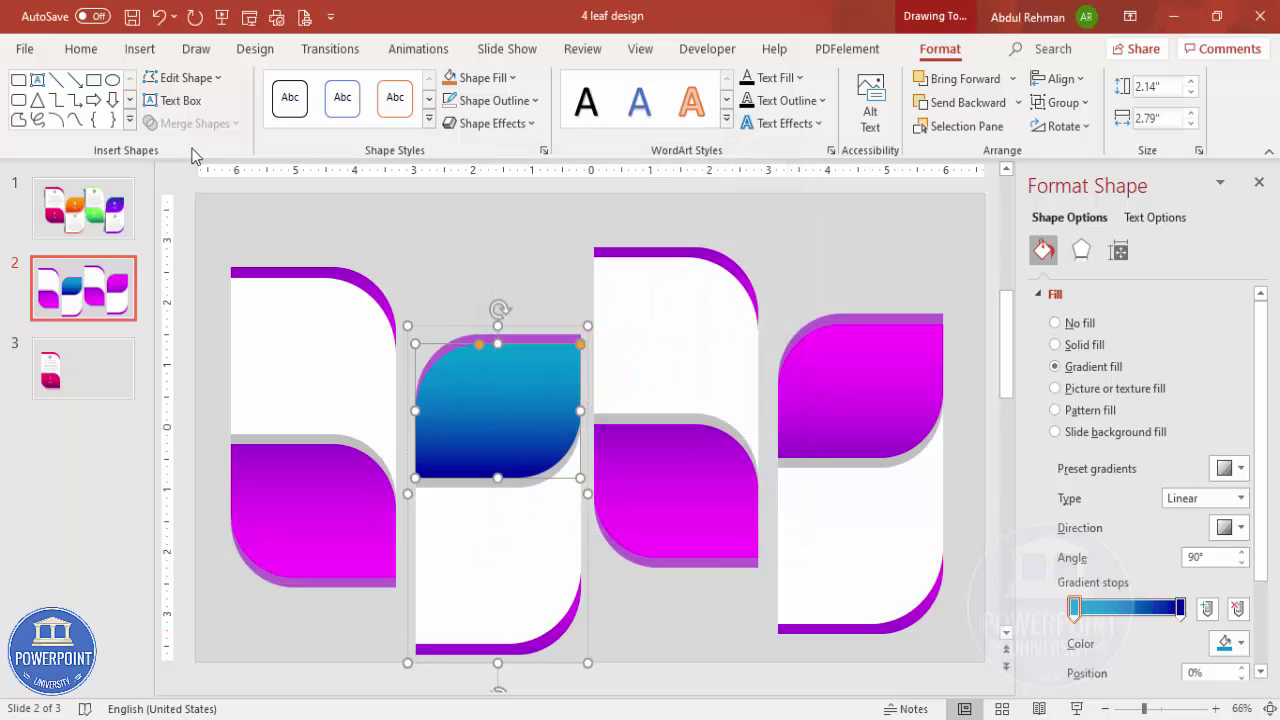
Step: Copy the blue gradient to the lower curved strip and fill the backing shape dark blue
{"action": "left_click", "coordinate": [70, 52]}
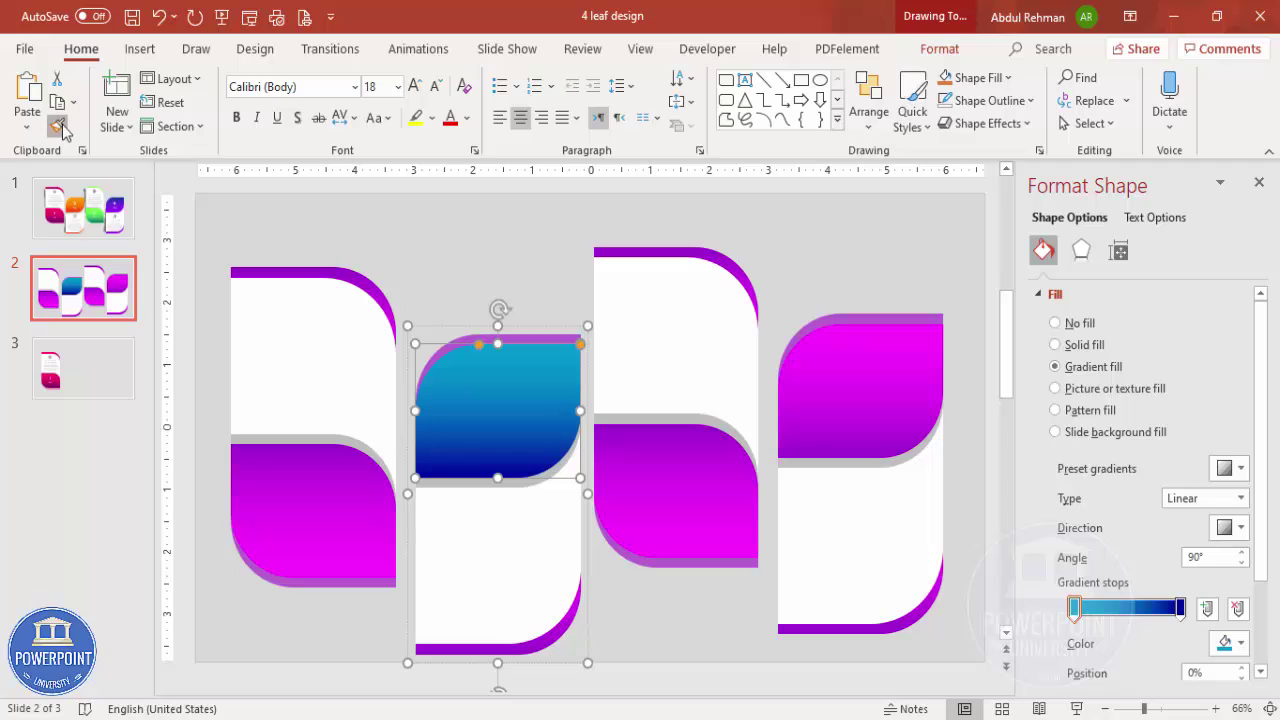
{"action": "left_click", "coordinate": [556, 638]}
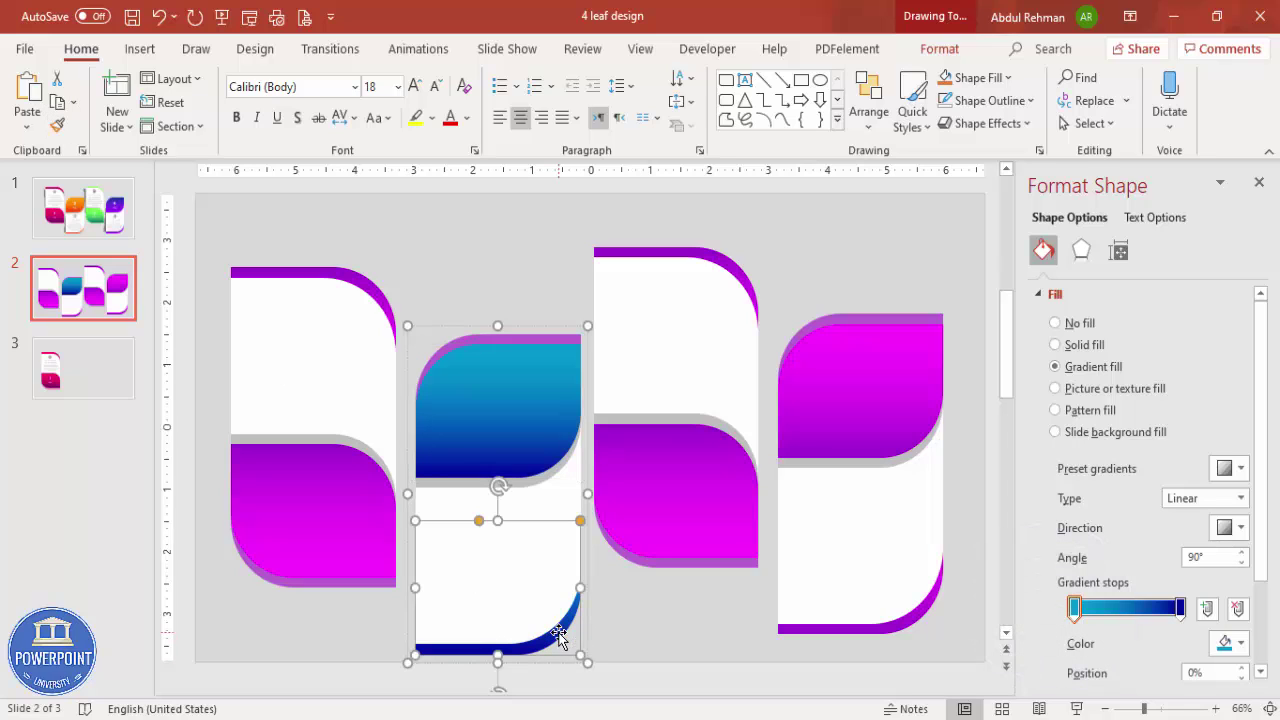
{"action": "left_click", "coordinate": [549, 342]}
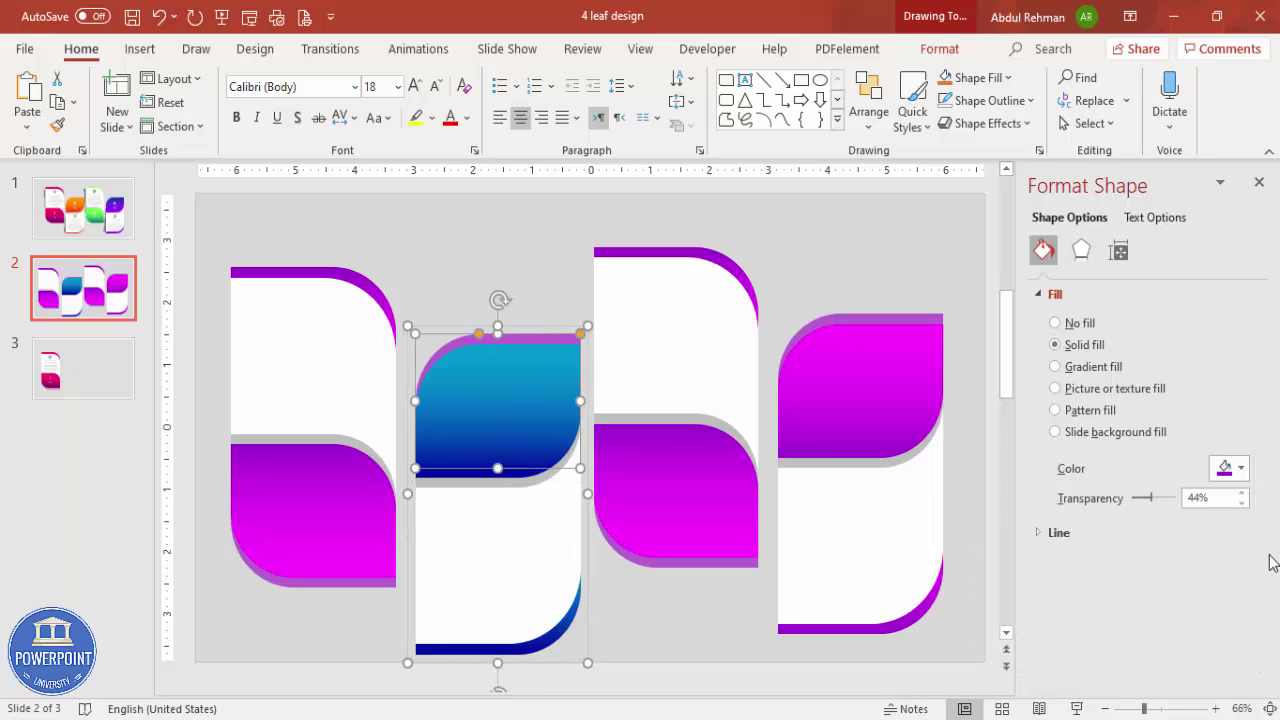
{"action": "left_click", "coordinate": [1239, 469]}
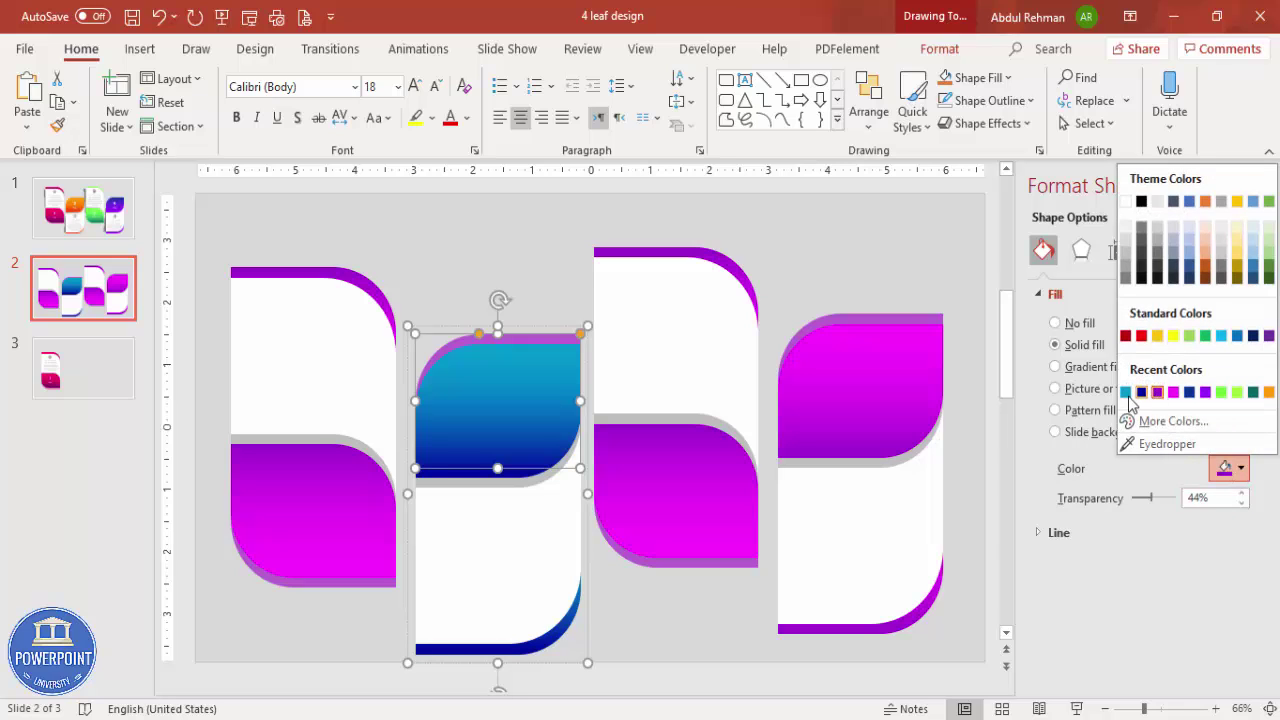
{"action": "left_click", "coordinate": [1142, 393]}
{"action": "left_click", "coordinate": [530, 278]}
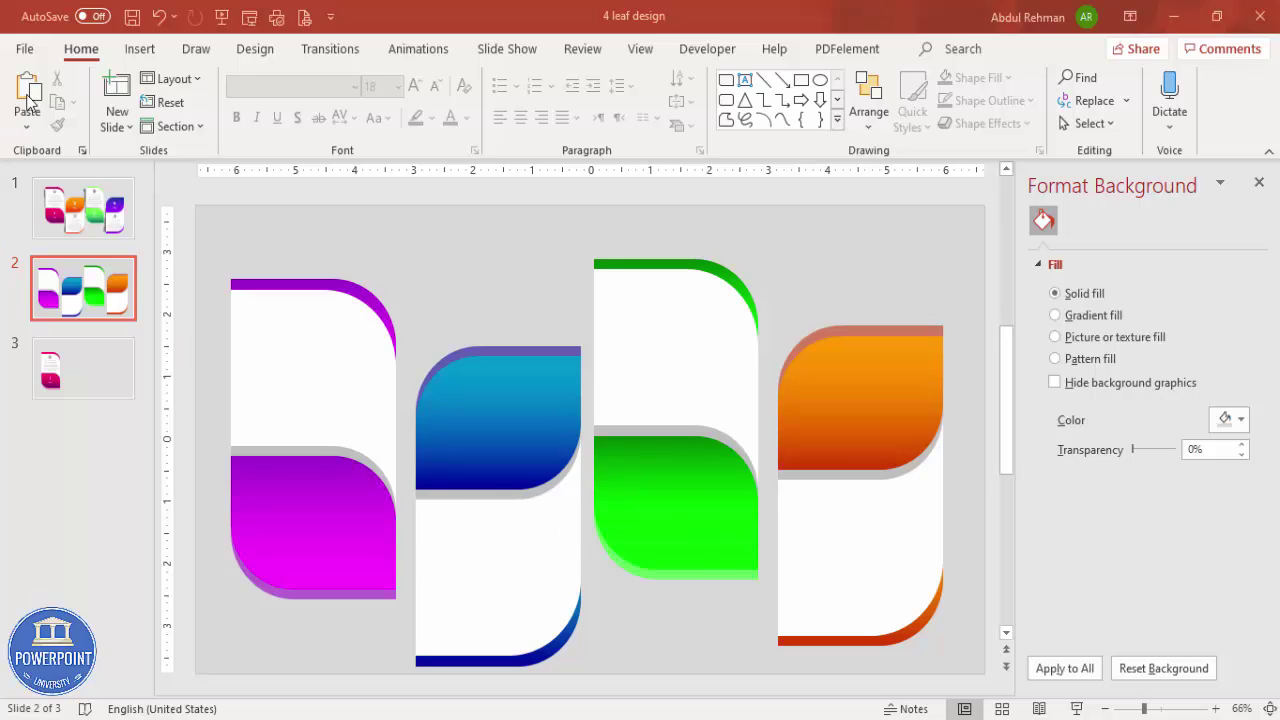
Step: Add a centred white number text box on the purple leaf
{"action": "left_click", "coordinate": [140, 50]}
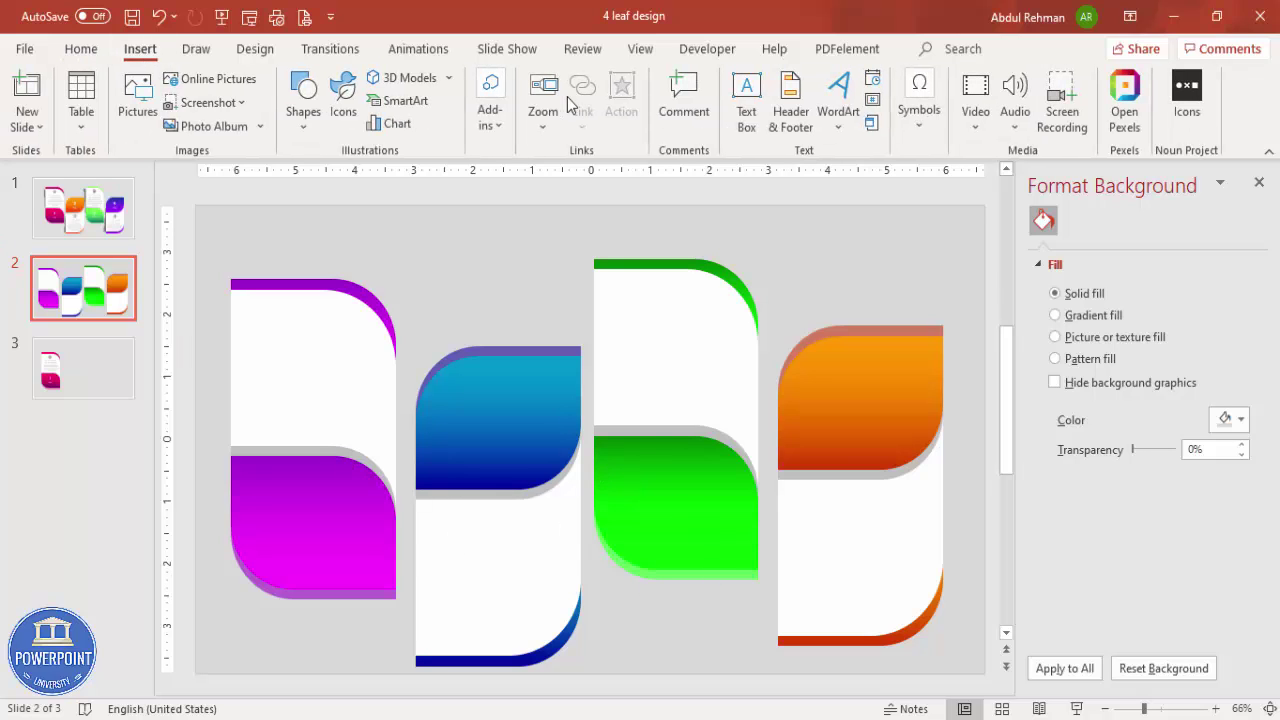
{"action": "left_click", "coordinate": [746, 110]}
{"action": "left_click_drag", "start_coordinate": [283, 476], "coordinate": [370, 520]}
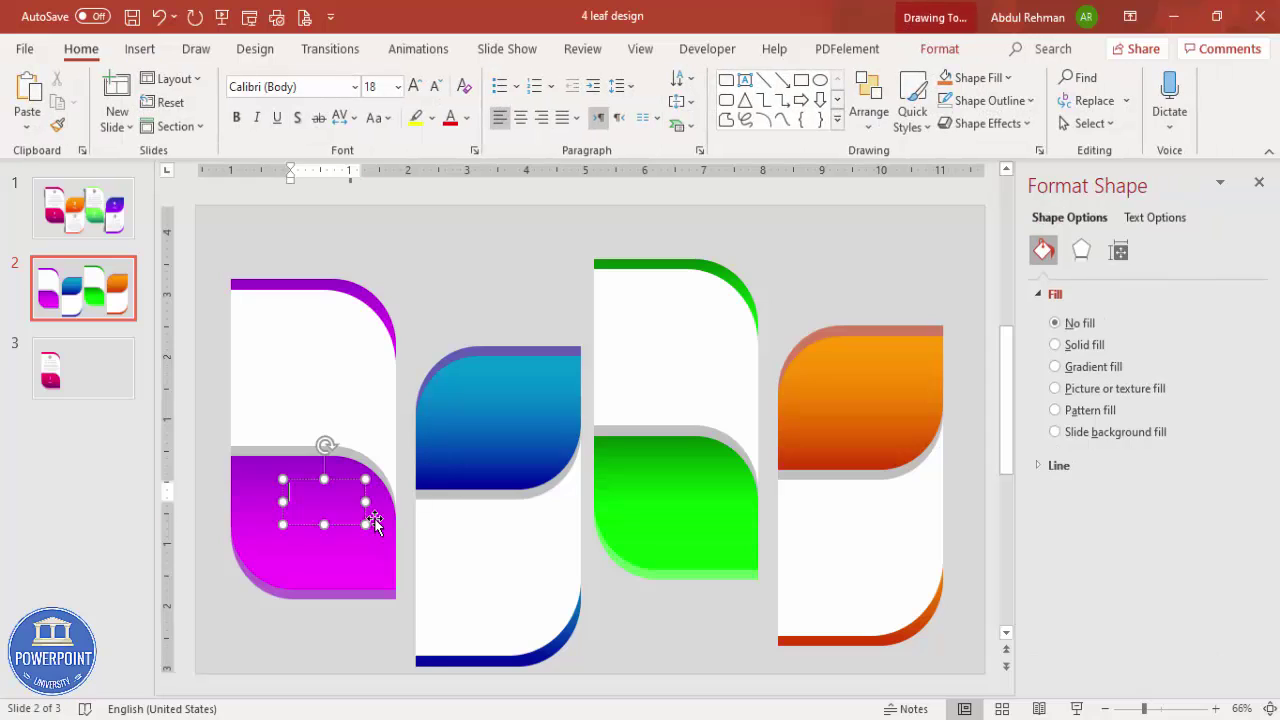
{"action": "left_click", "coordinate": [340, 482]}
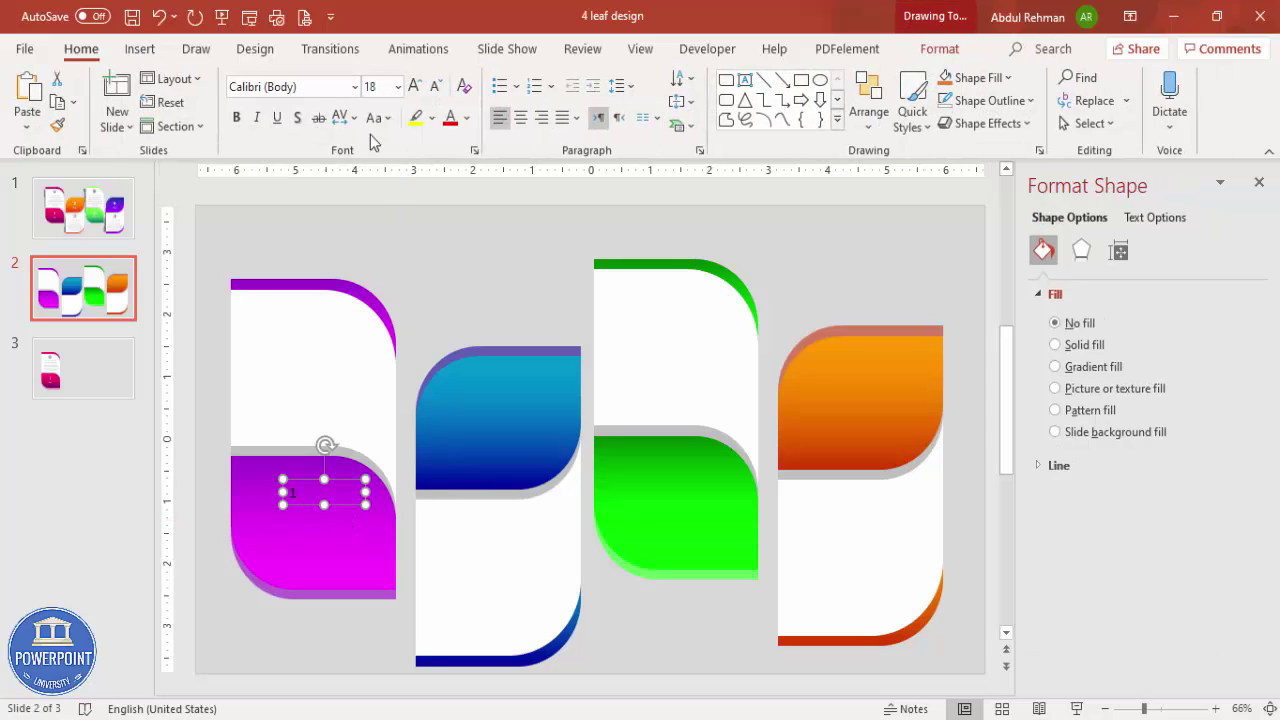
{"action": "left_click", "coordinate": [520, 117]}
{"action": "left_click", "coordinate": [467, 119]}
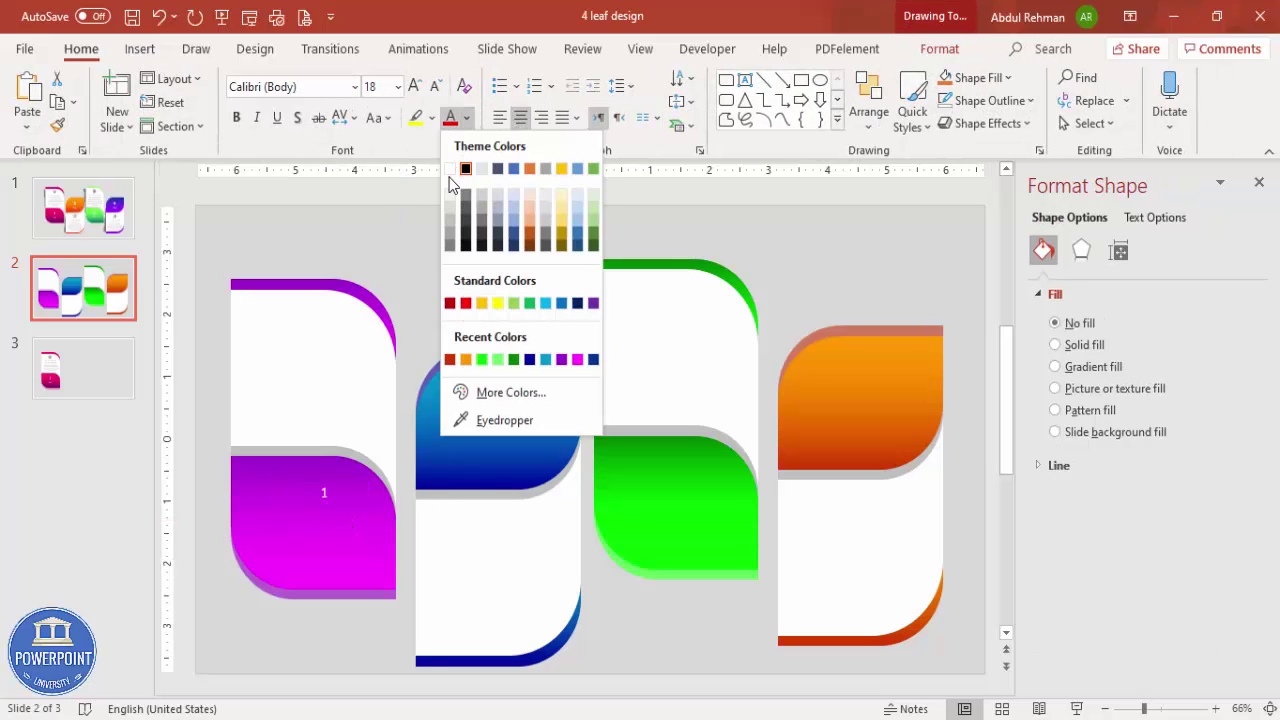
{"action": "left_click", "coordinate": [451, 172]}
Step: Make the number 66 pt bold and centre it on the purple leaf
{"action": "left_click", "coordinate": [415, 88]}
{"action": "left_click", "coordinate": [415, 88]}
{"action": "left_click", "coordinate": [415, 88]}
{"action": "left_click", "coordinate": [415, 88]}
{"action": "left_click", "coordinate": [236, 117]}
{"action": "left_click_drag", "start_coordinate": [343, 480], "coordinate": [899, 343]}
Step: Change the copied numbers to 2, 3 and 4 on the blue, green and orange leaves
{"action": "left_click", "coordinate": [507, 385]}
{"action": "key", "text": "BackSpace"}
{"action": "type", "text": "2"}
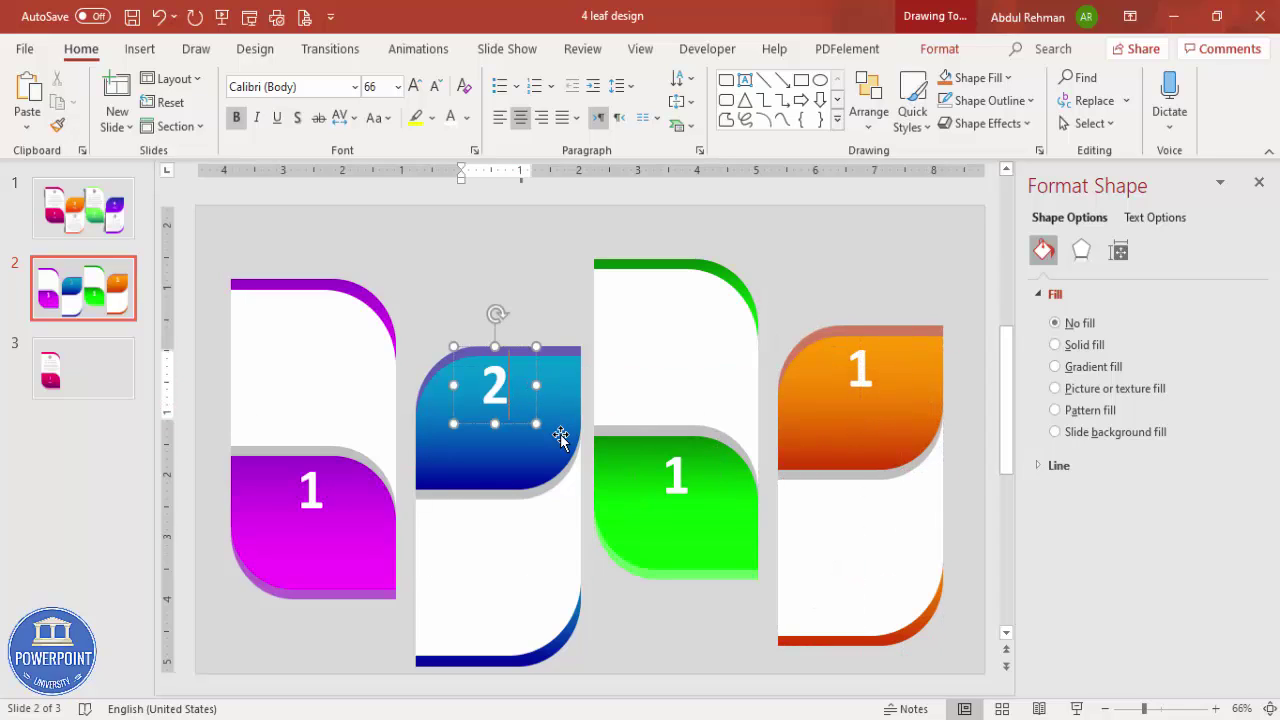
{"action": "left_click", "coordinate": [705, 466]}
{"action": "left_click", "coordinate": [687, 481]}
{"action": "key", "text": "BackSpace"}
{"action": "type", "text": "3"}
{"action": "left_click", "coordinate": [880, 343]}
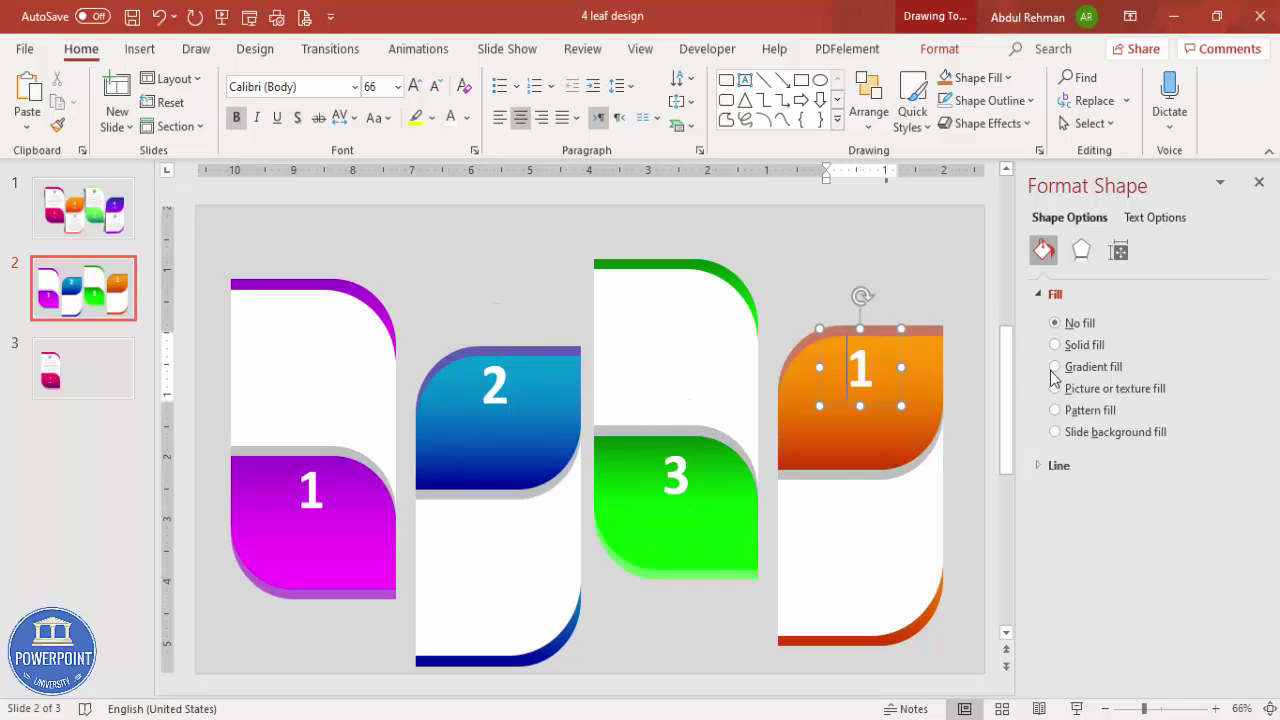
{"action": "key", "text": "Delete"}
{"action": "type", "text": "4"}
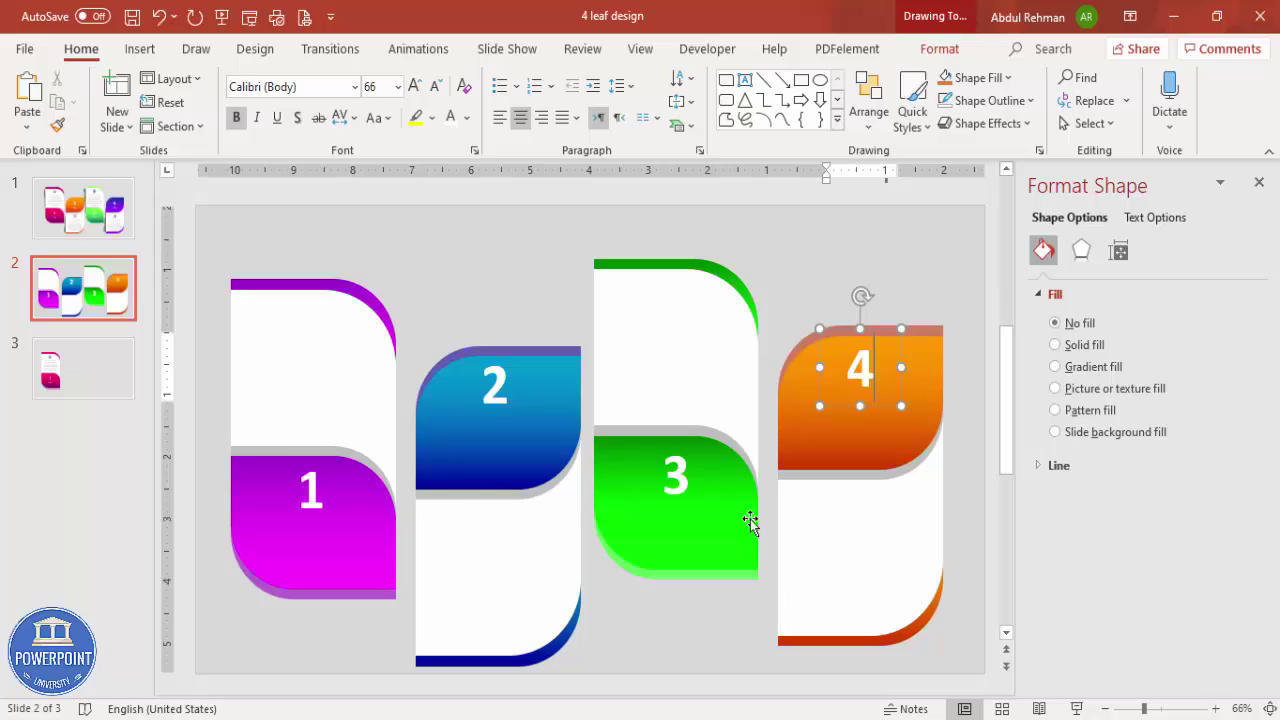
{"action": "left_click", "coordinate": [566, 303]}
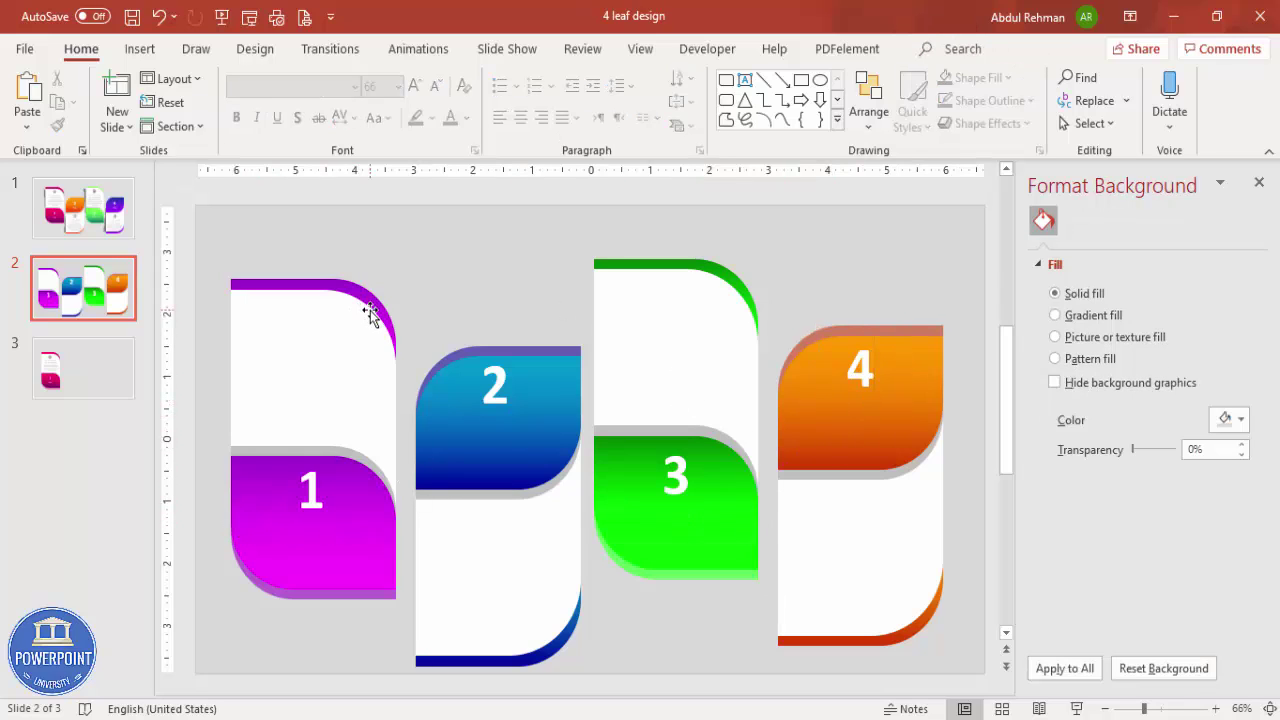
Step: Add a centred, bold grey 'YOUR TITLE' text box on the first column's white panel
{"action": "left_click", "coordinate": [140, 49]}
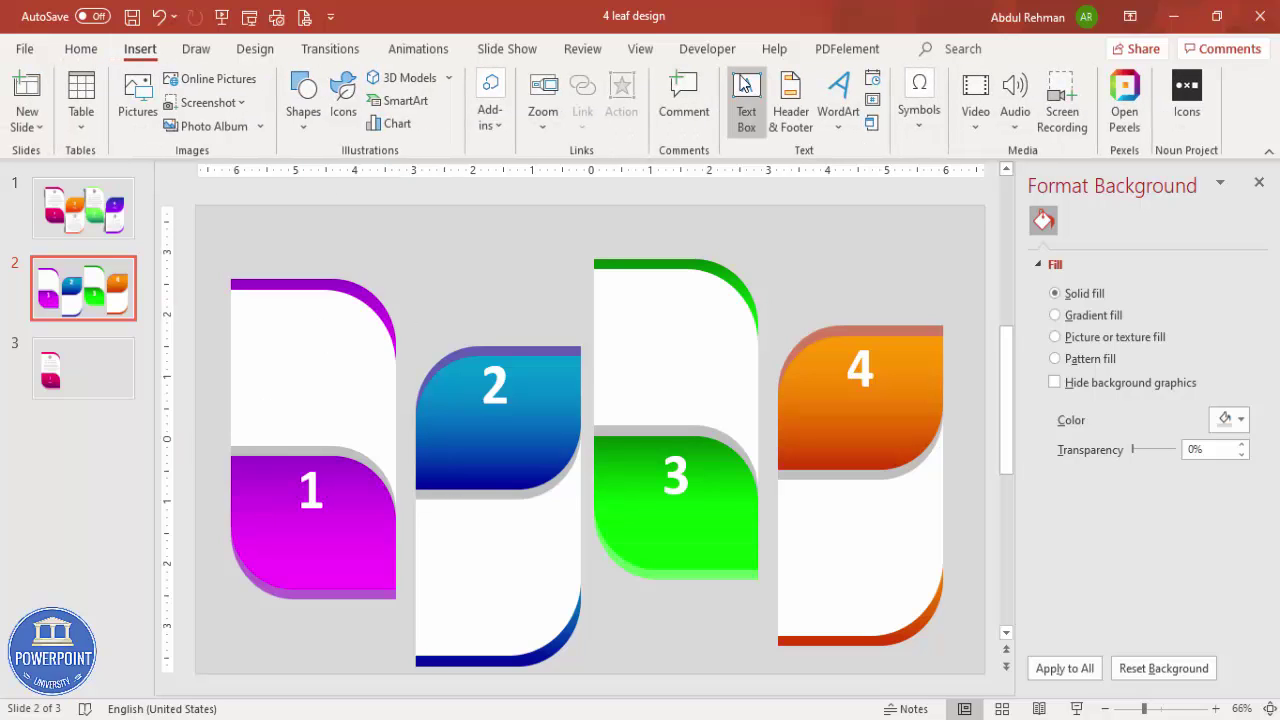
{"action": "left_click", "coordinate": [746, 104]}
{"action": "mouse_move", "coordinate": [241, 348]}
{"action": "left_mouse_down"}
{"action": "mouse_move", "coordinate": [360, 369]}
{"action": "mouse_move", "coordinate": [374, 357]}
{"action": "left_mouse_up"}
{"action": "type", "text": "Y"}
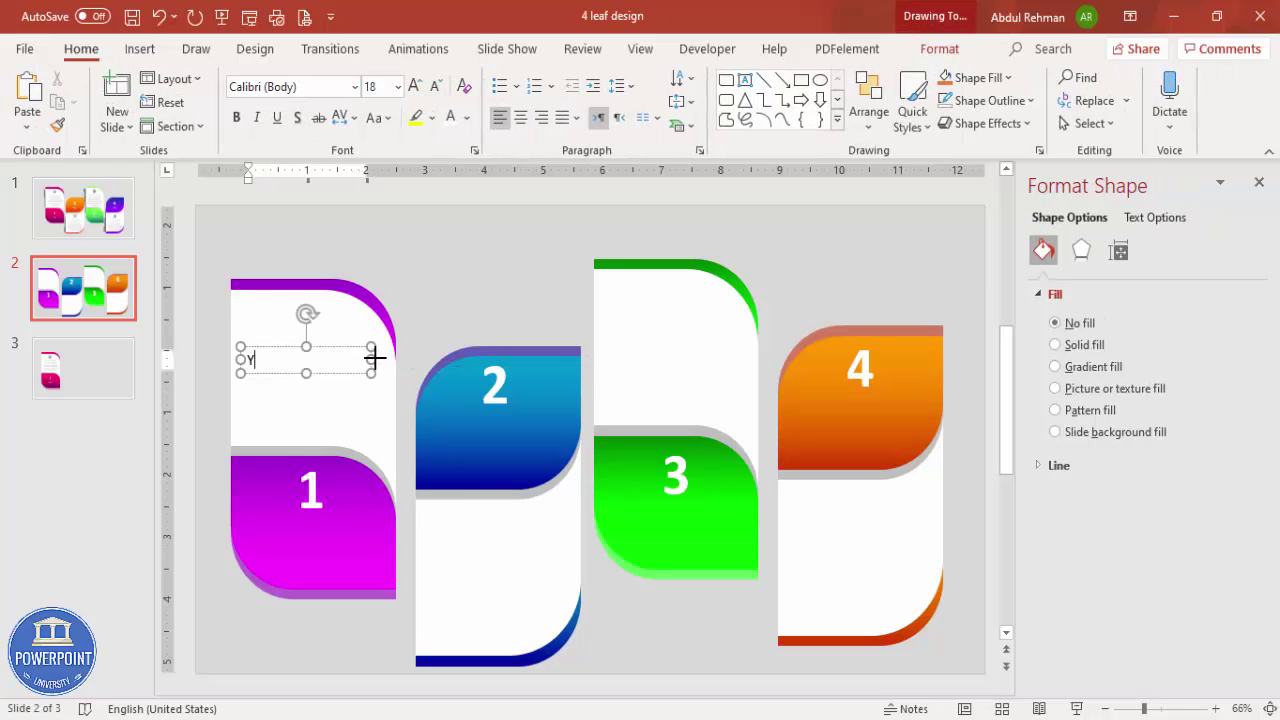
{"action": "type", "text": "OUR TITLE"}
{"action": "left_click", "coordinate": [349, 347]}
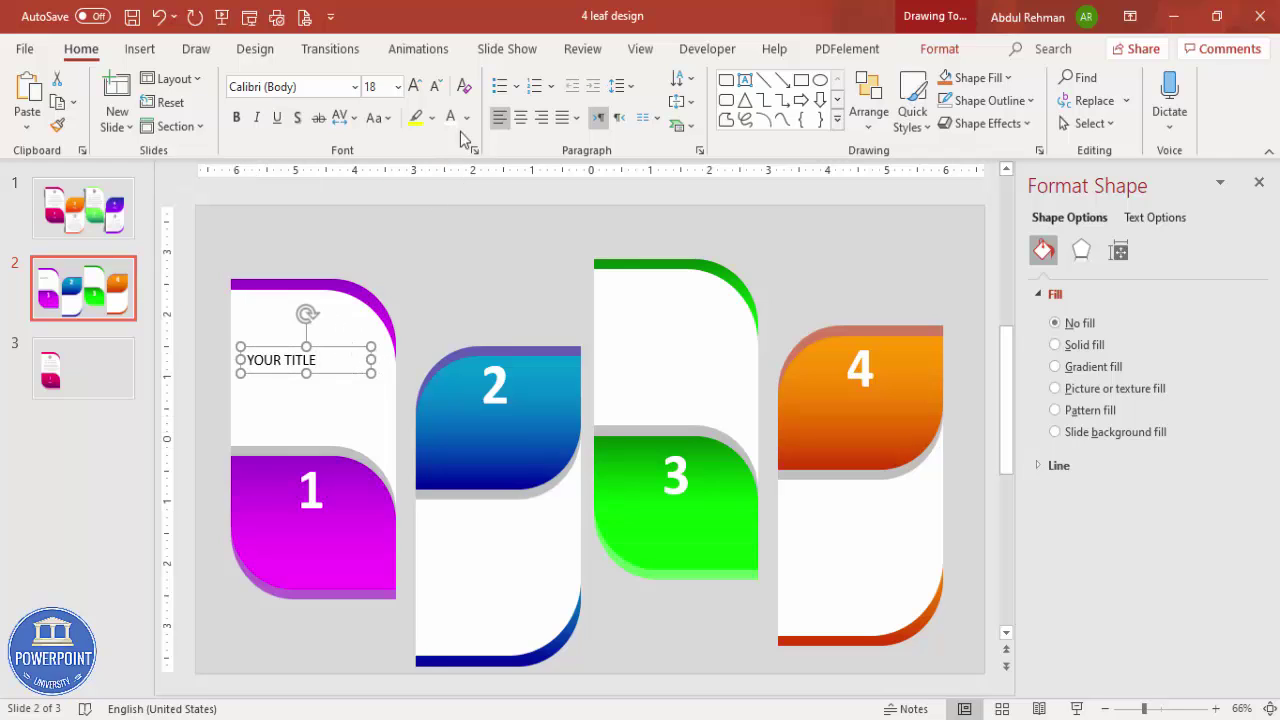
{"action": "left_click", "coordinate": [520, 117]}
{"action": "left_click", "coordinate": [467, 121]}
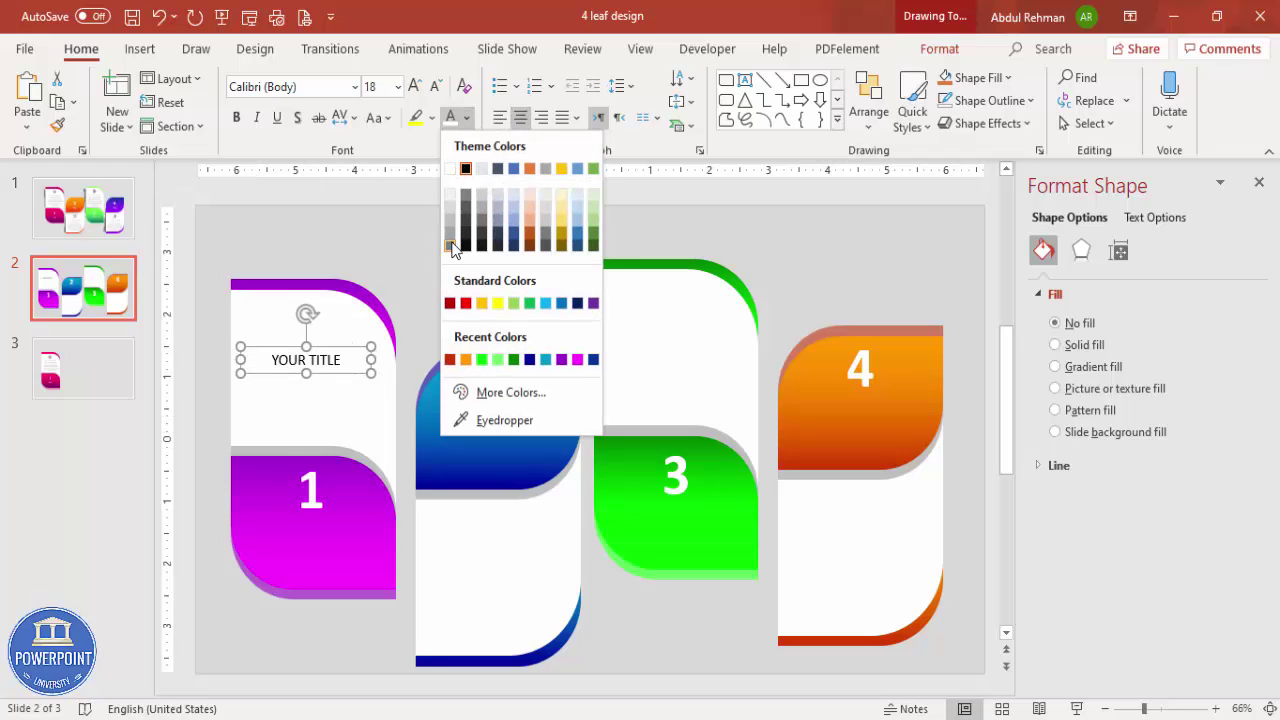
{"action": "left_click", "coordinate": [452, 248]}
{"action": "left_click", "coordinate": [237, 118]}
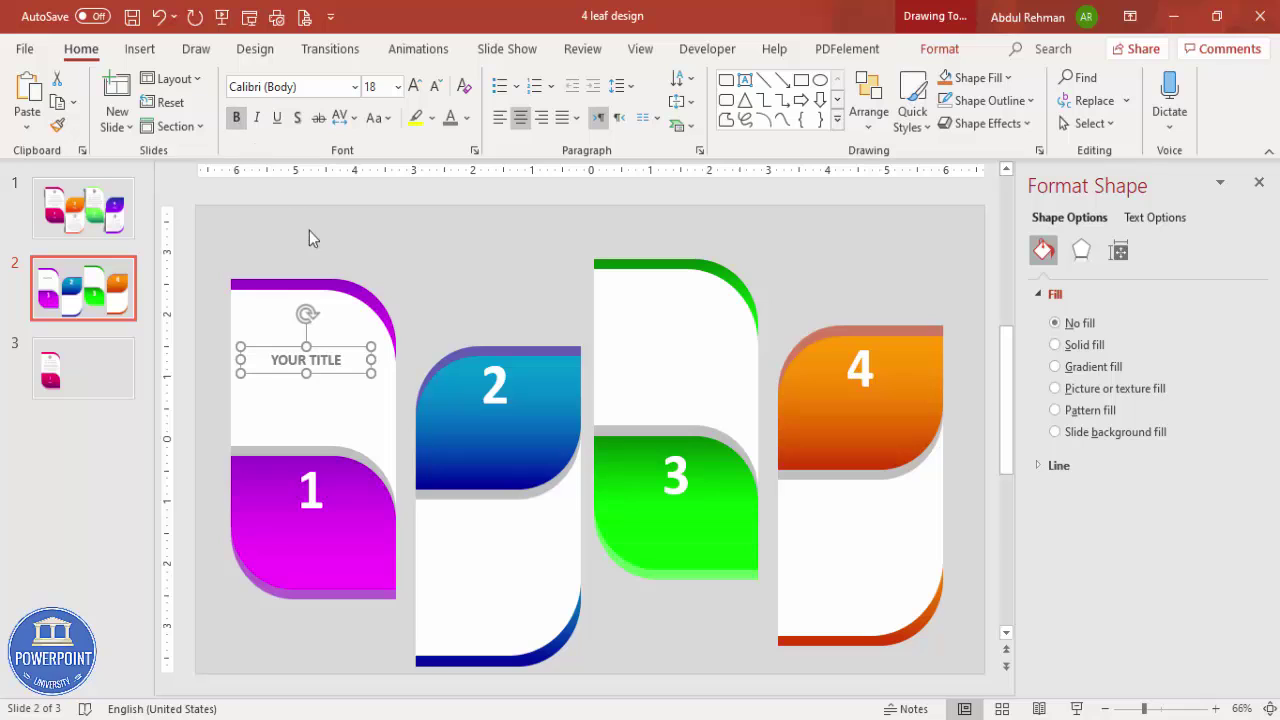
{"action": "left_click", "coordinate": [351, 262]}
{"action": "left_click", "coordinate": [140, 48]}
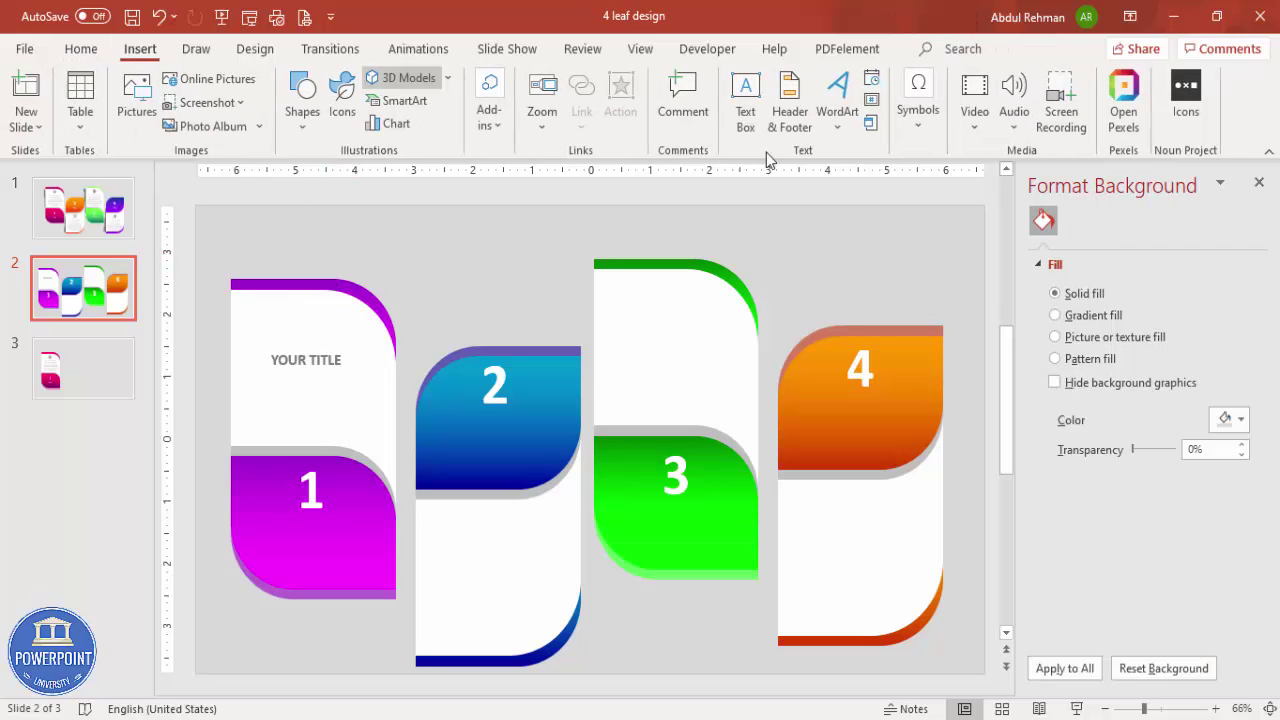
Step: Add 'Add detail text here' under the title in grey, 14 pt, centred
{"action": "left_click", "coordinate": [746, 103]}
{"action": "left_click_drag", "start_coordinate": [241, 377], "coordinate": [384, 428]}
{"action": "type", "text": "Add detail text here"}
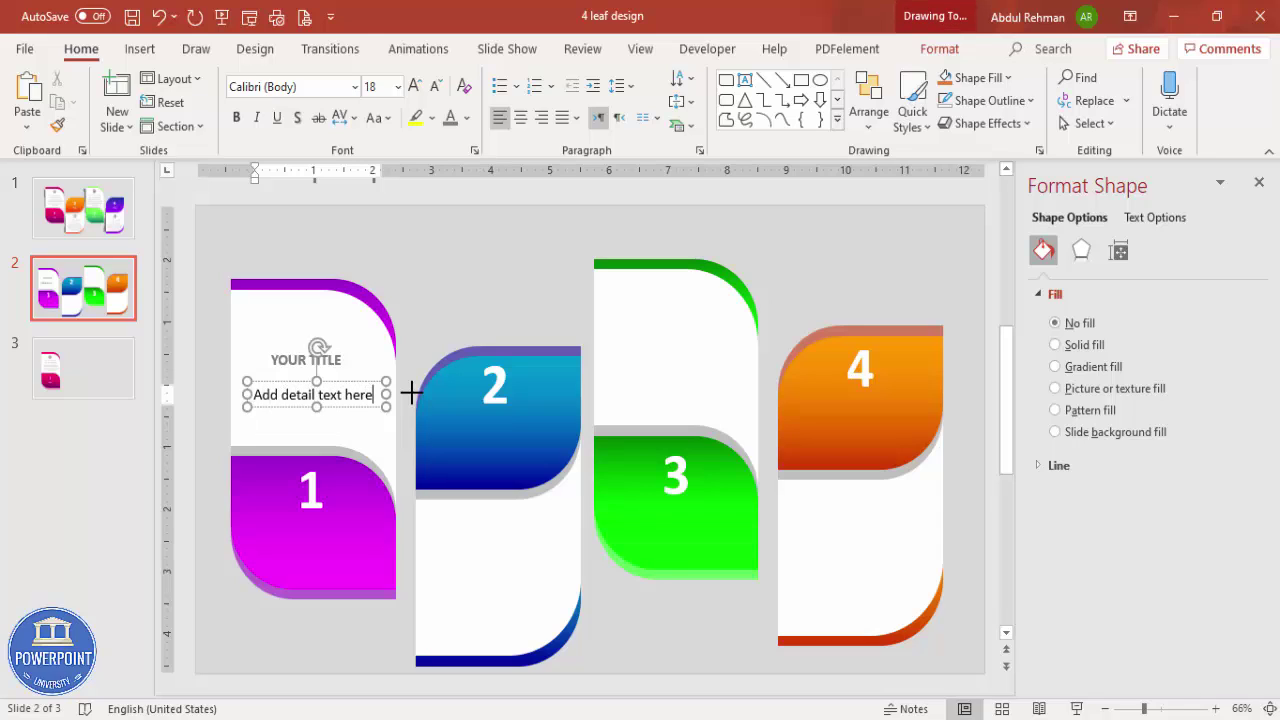
{"action": "left_click", "coordinate": [349, 380]}
{"action": "left_click", "coordinate": [450, 117]}
{"action": "left_click", "coordinate": [435, 88]}
{"action": "left_click", "coordinate": [435, 88]}
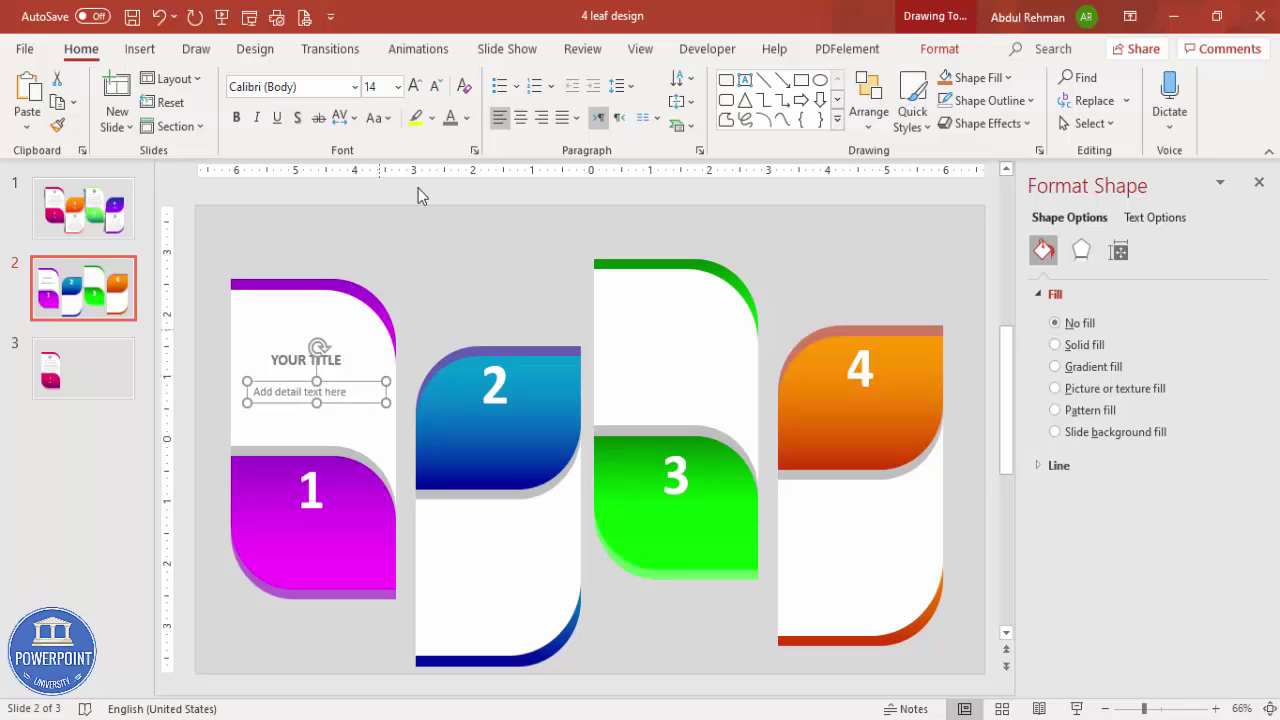
{"action": "left_click", "coordinate": [520, 117]}
{"action": "left_click_drag", "start_coordinate": [349, 382], "coordinate": [343, 382]}
Step: Duplicate the title and detail text and move the copy onto card 2's white area
{"action": "left_click", "coordinate": [340, 360], "text": "shift"}
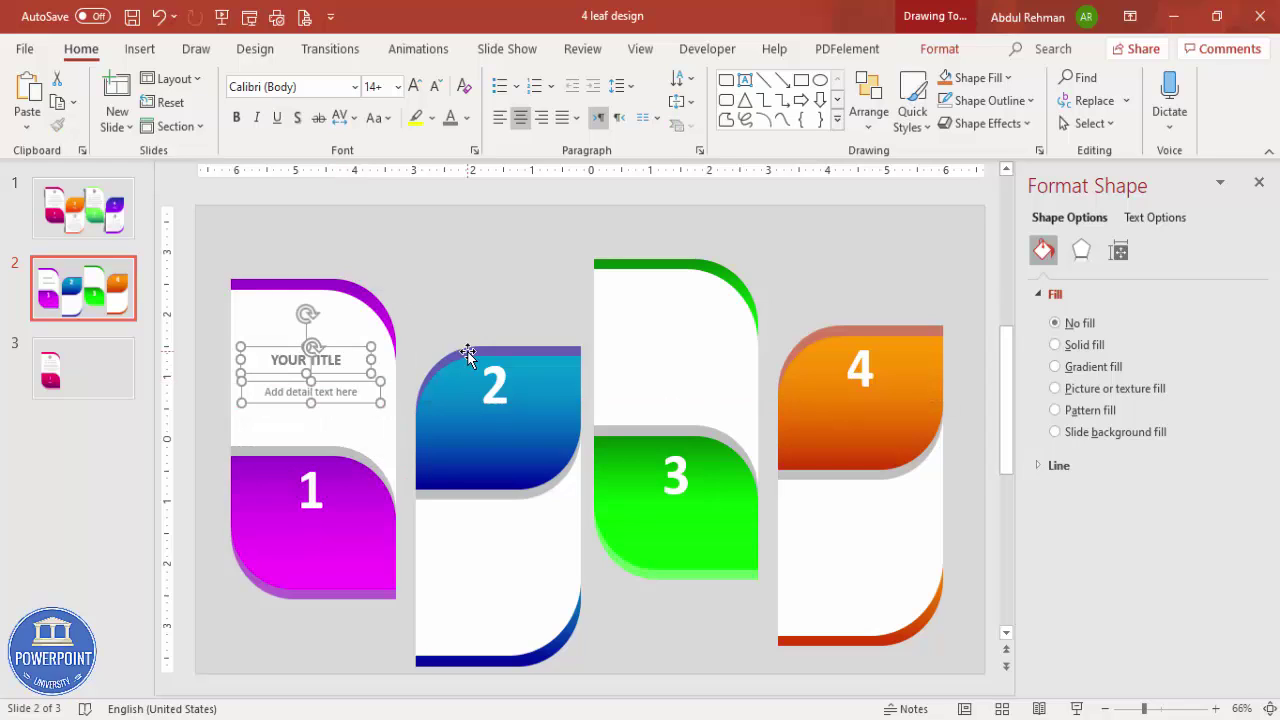
{"action": "key", "text": "ctrl+d"}
{"action": "left_click_drag", "start_coordinate": [365, 362], "coordinate": [894, 623]}
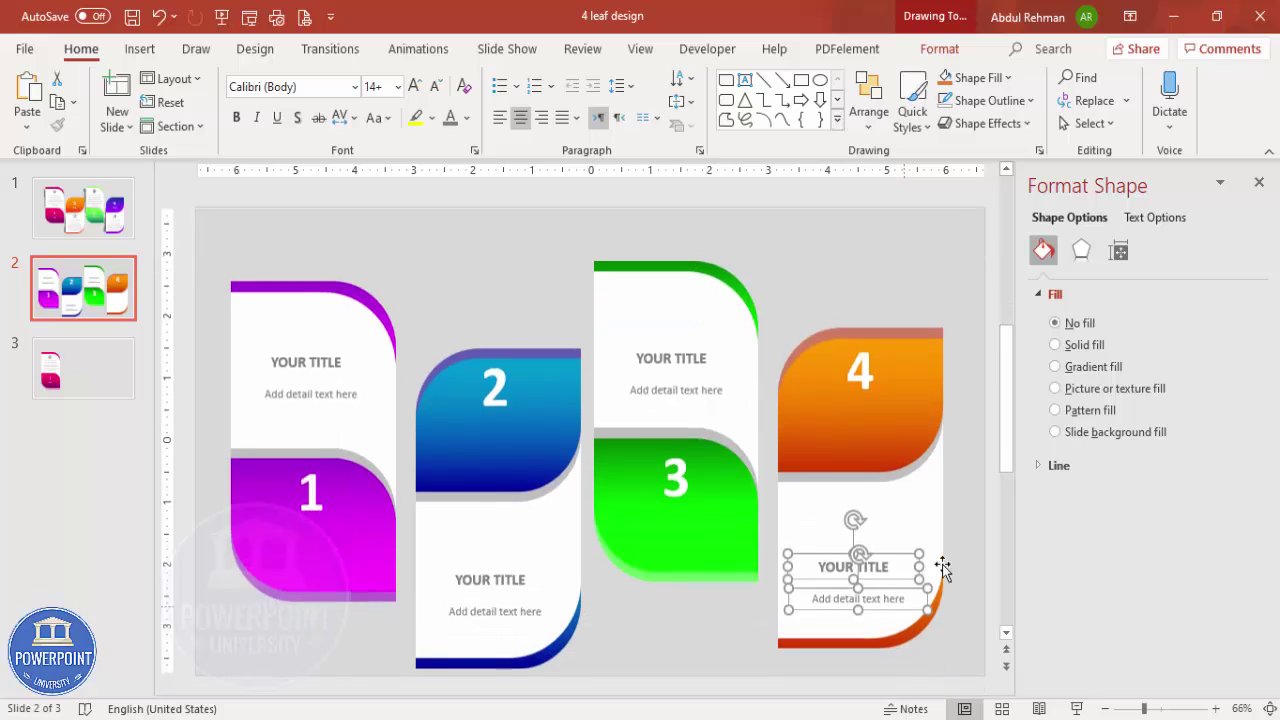
{"action": "left_click", "coordinate": [505, 276]}
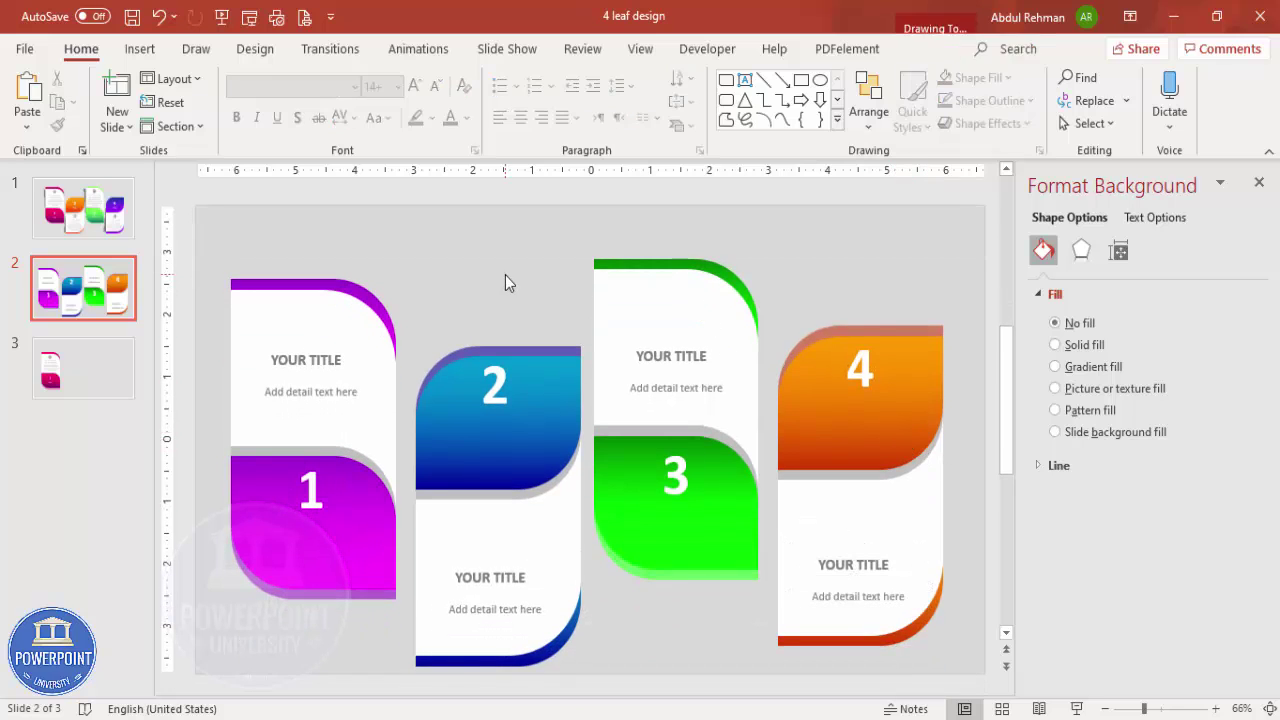
Step: Insert four icons: target, pie chart, presentation board and rising bar chart
{"action": "left_click", "coordinate": [148, 50]}
{"action": "left_click", "coordinate": [343, 105]}
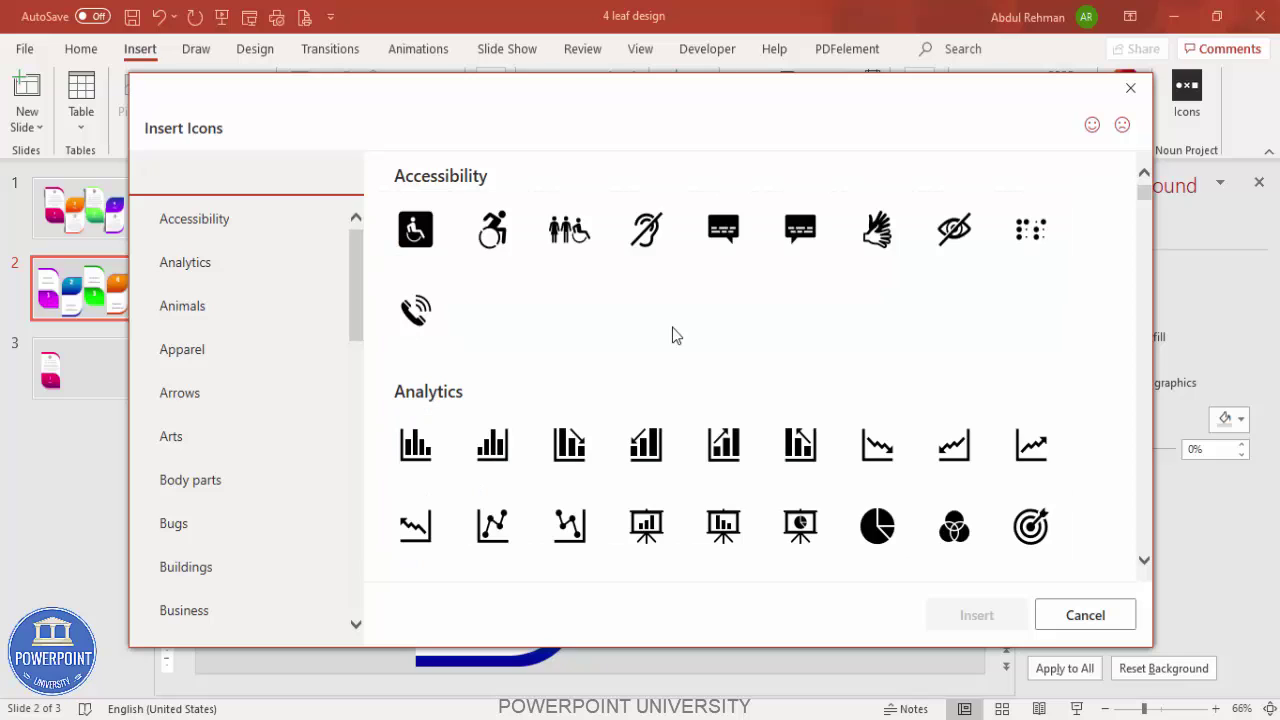
{"action": "left_click", "coordinate": [1050, 522]}
{"action": "left_click", "coordinate": [850, 531]}
{"action": "left_click", "coordinate": [650, 523]}
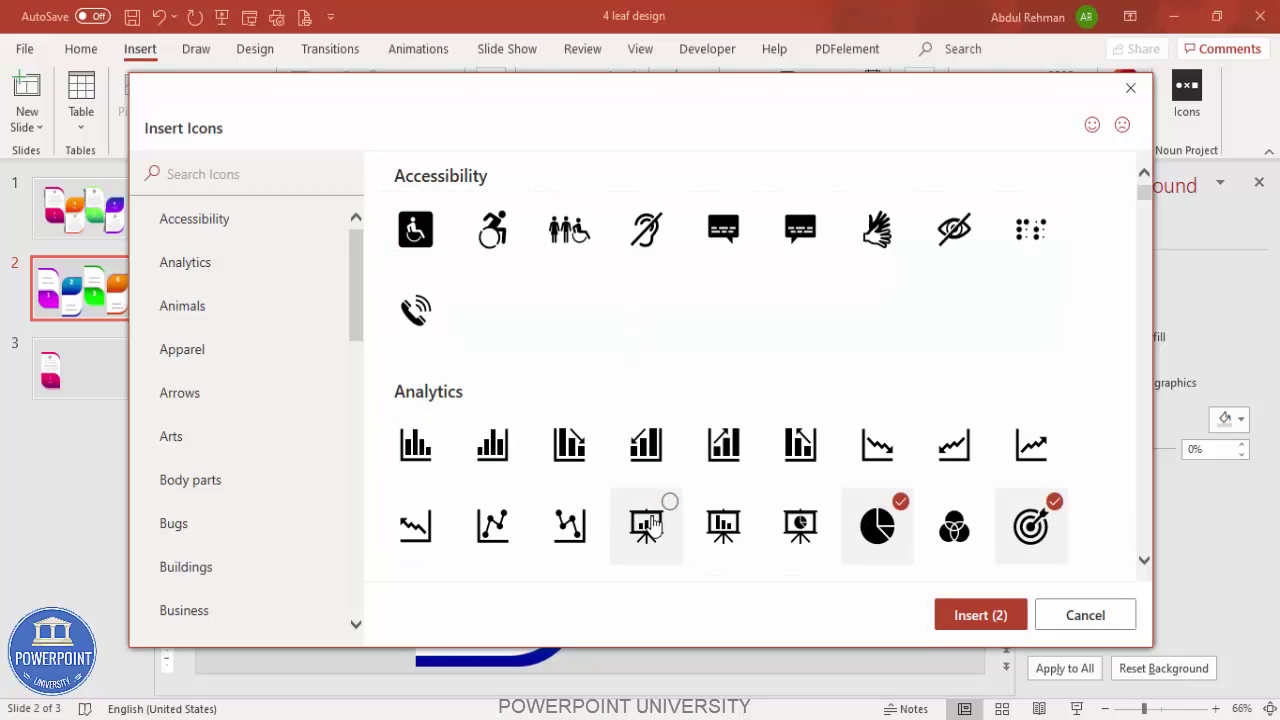
{"action": "left_click", "coordinate": [650, 452]}
{"action": "left_click", "coordinate": [977, 611]}
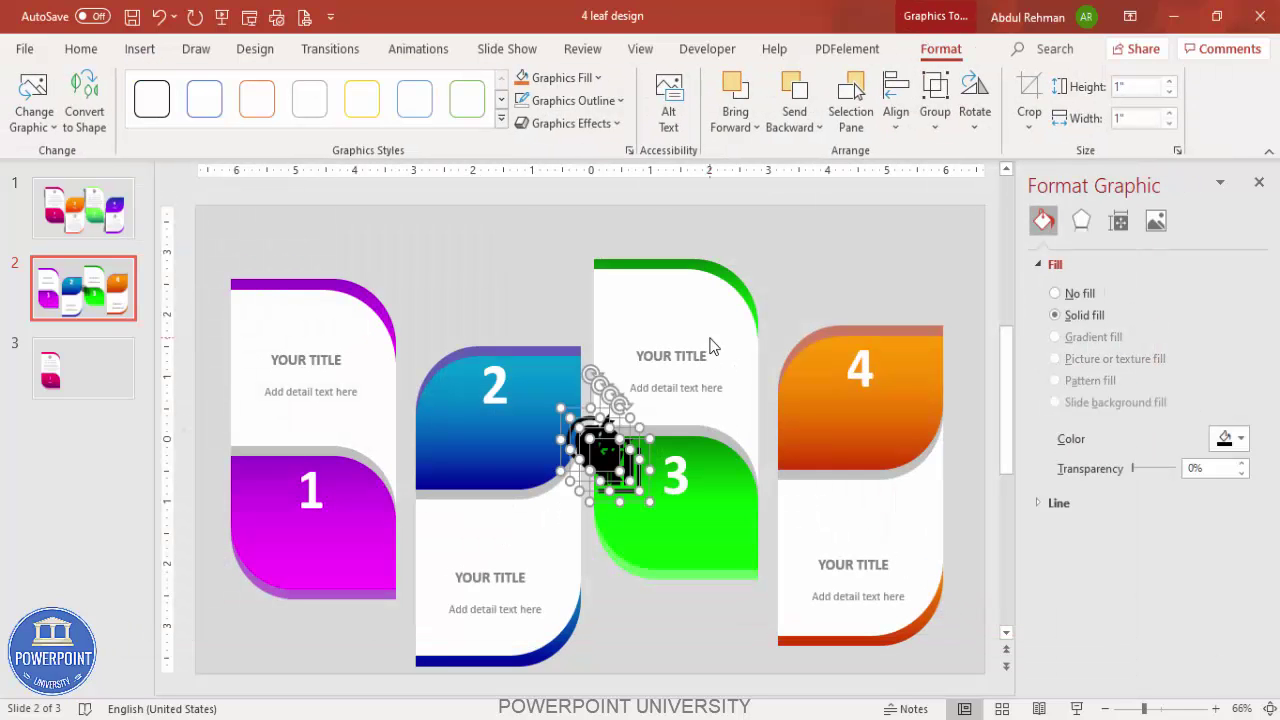
Step: Resize the icons to 0.5" high and colour them grey
{"action": "left_click_drag", "start_coordinate": [608, 455], "coordinate": [500, 286]}
{"action": "left_click", "coordinate": [1135, 92]}
{"action": "type", "text": ".5"}
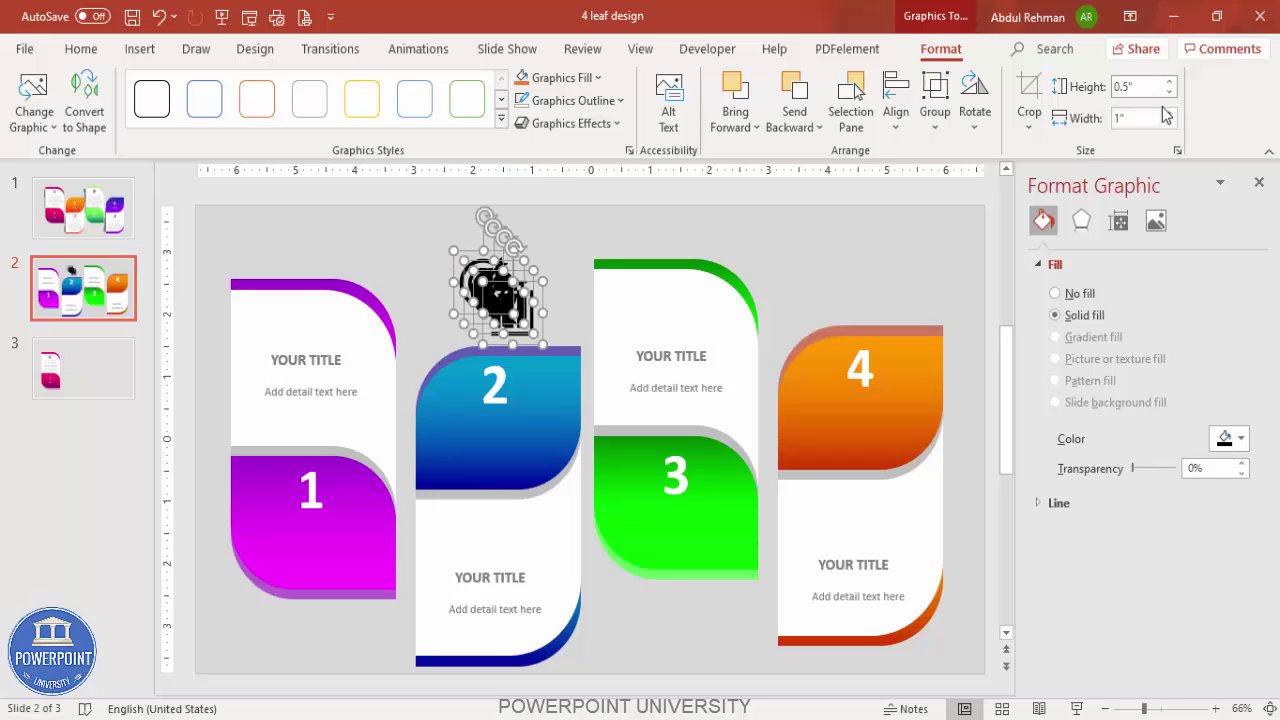
{"action": "key", "text": "Return"}
{"action": "left_click", "coordinate": [562, 78]}
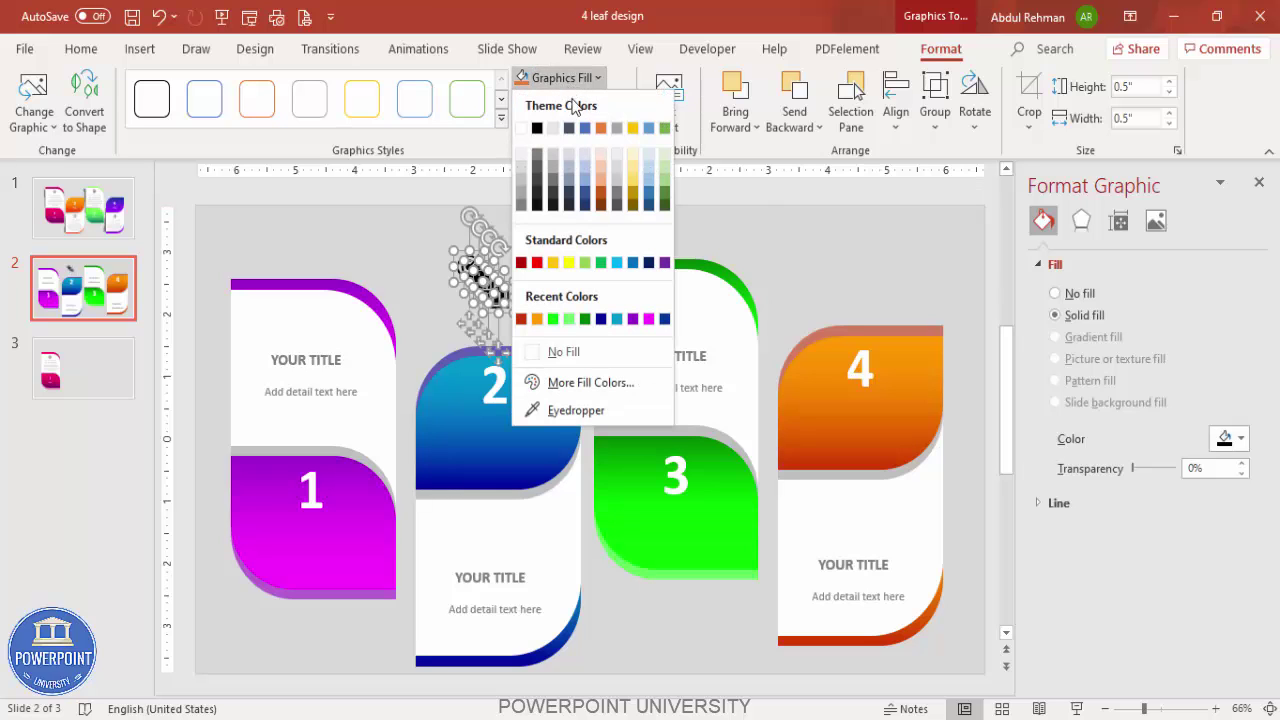
{"action": "left_click", "coordinate": [520, 205]}
{"action": "left_click", "coordinate": [517, 250]}
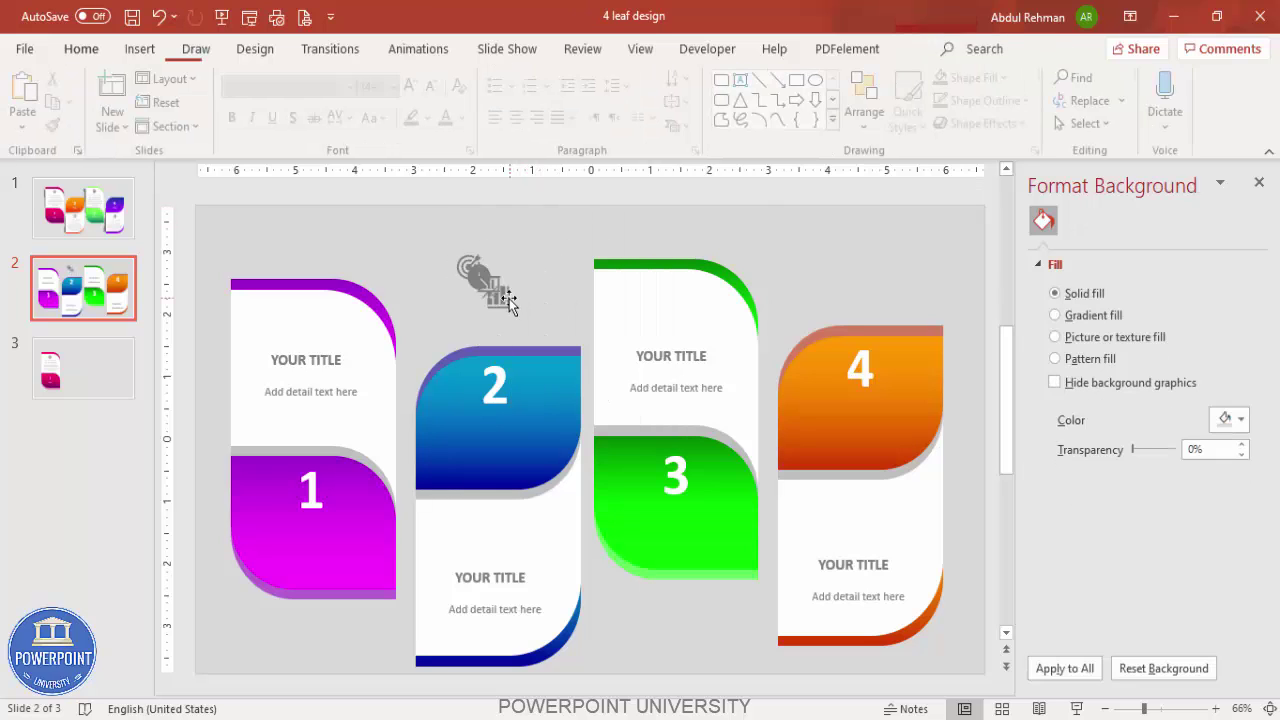
Step: Place the bar chart, presentation board and pie chart icons above cards 1, 2 and 3
{"action": "left_click_drag", "start_coordinate": [449, 286], "coordinate": [305, 318]}
{"action": "left_click_drag", "start_coordinate": [455, 285], "coordinate": [476, 532]}
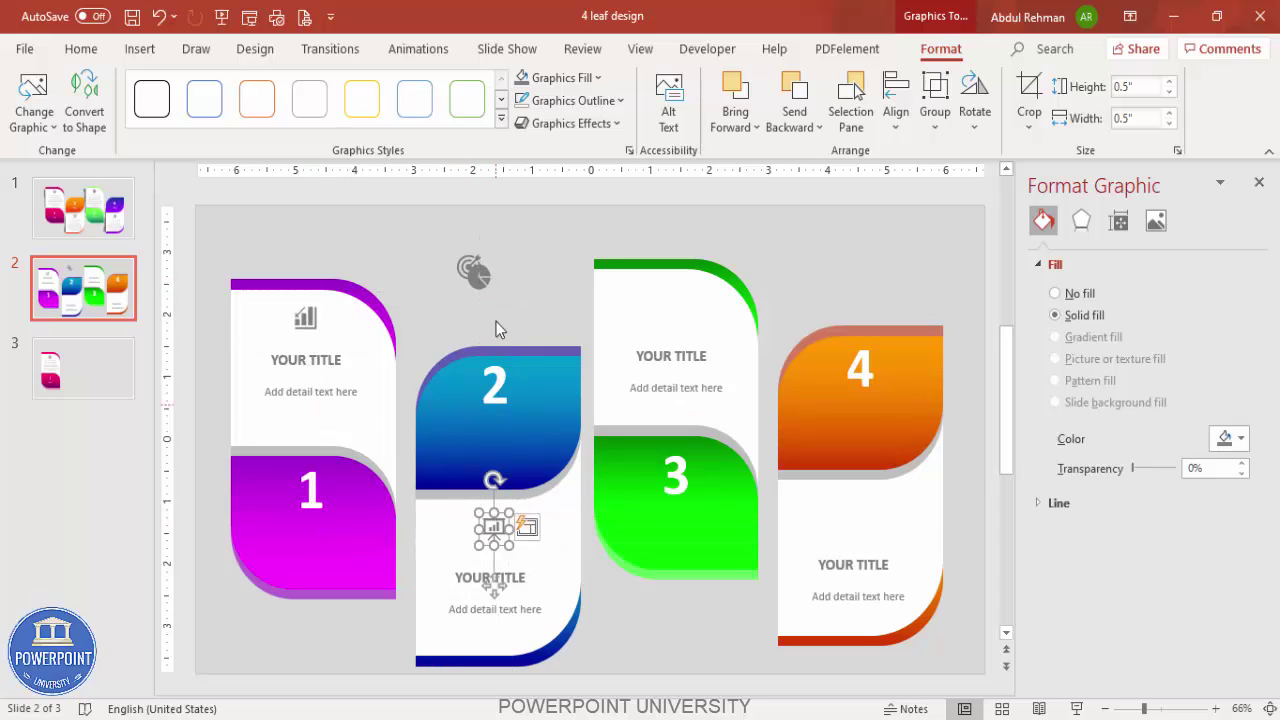
{"action": "left_click_drag", "start_coordinate": [471, 271], "coordinate": [671, 303]}
{"action": "left_click_drag", "start_coordinate": [470, 266], "coordinate": [853, 512]}
{"action": "left_click", "coordinate": [829, 276]}
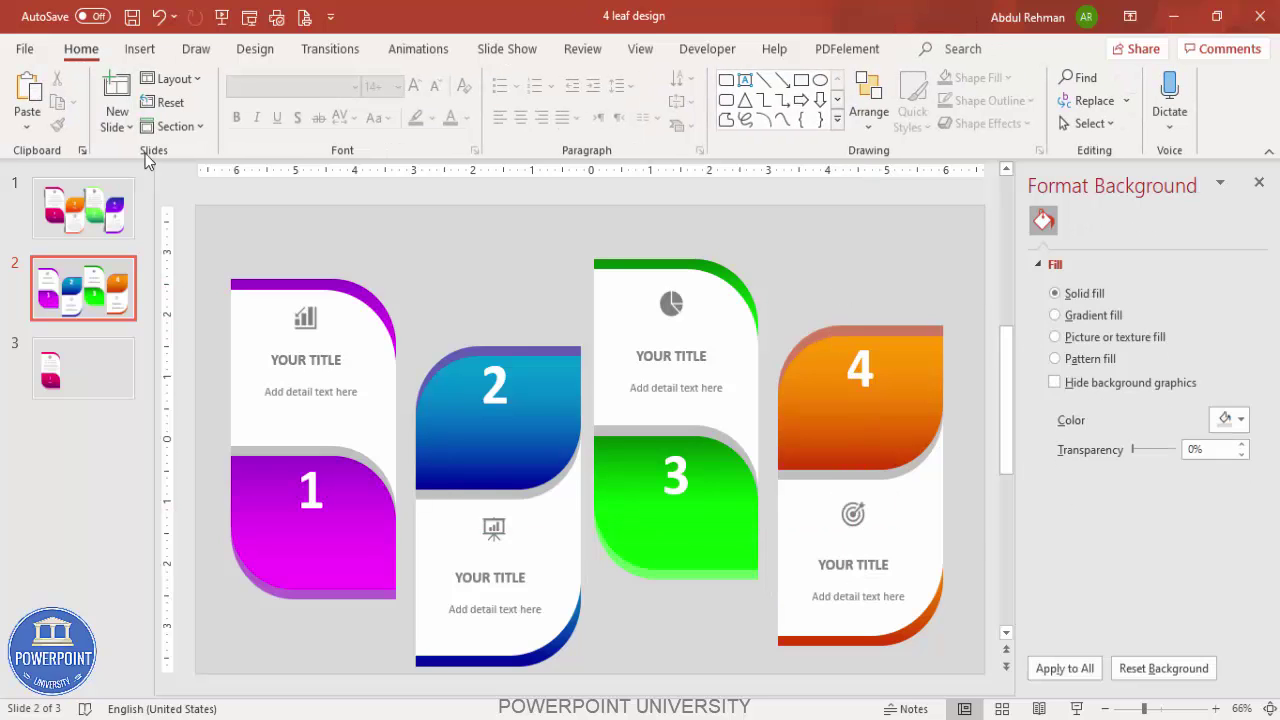
{"action": "left_click", "coordinate": [143, 55]}
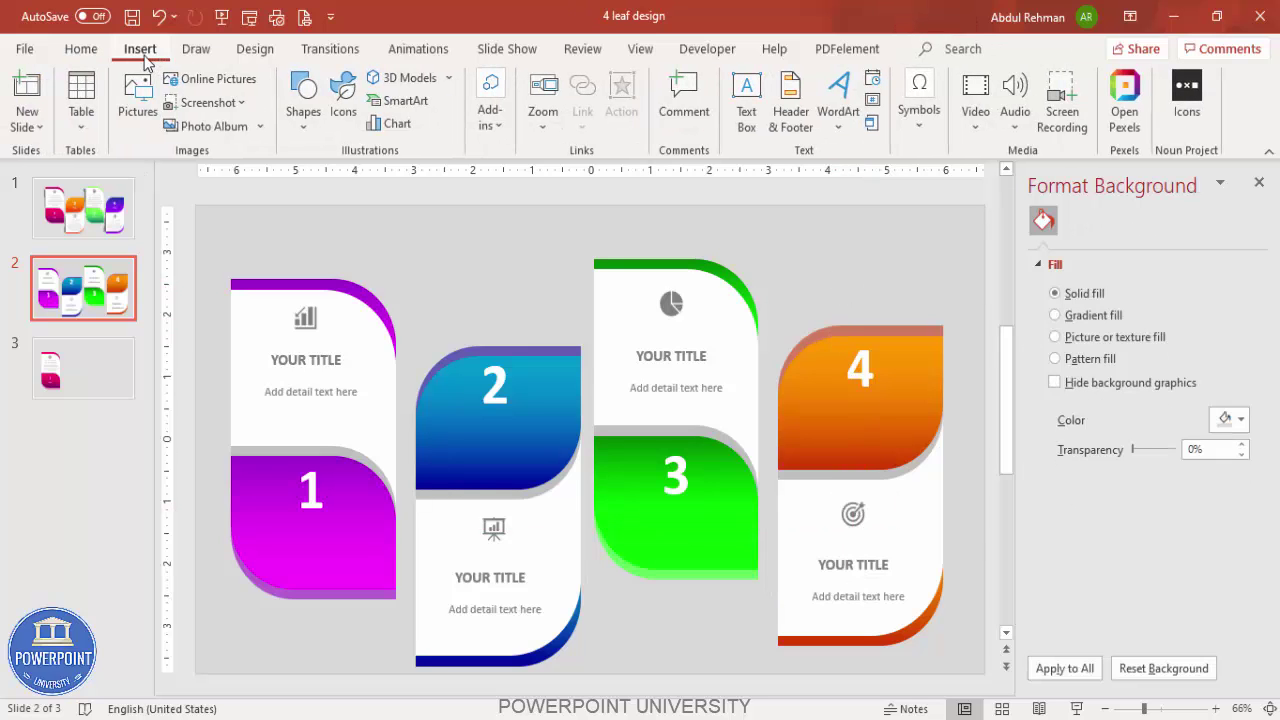
Step: Draw a tall thin black rectangle over card 2 with no outline and about 52% transparency
{"action": "left_click", "coordinate": [304, 130]}
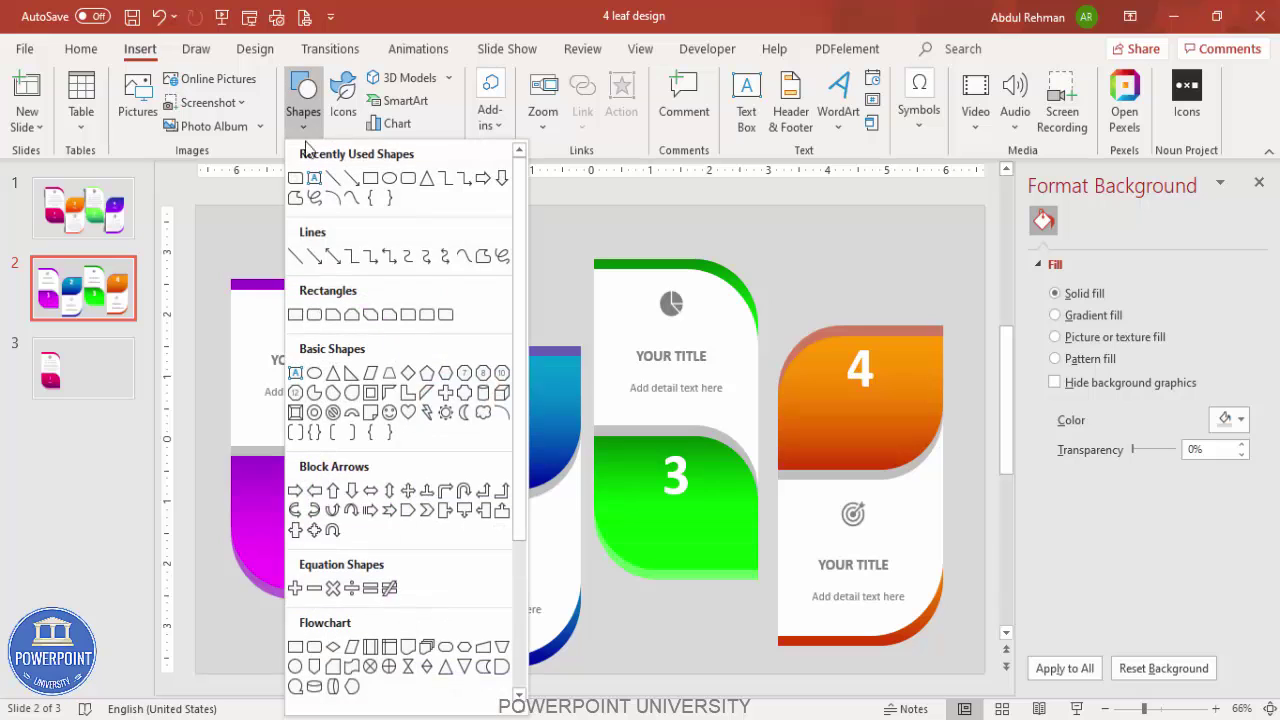
{"action": "left_click", "coordinate": [295, 316]}
{"action": "left_click_drag", "start_coordinate": [438, 259], "coordinate": [488, 446]}
{"action": "left_click", "coordinate": [500, 100]}
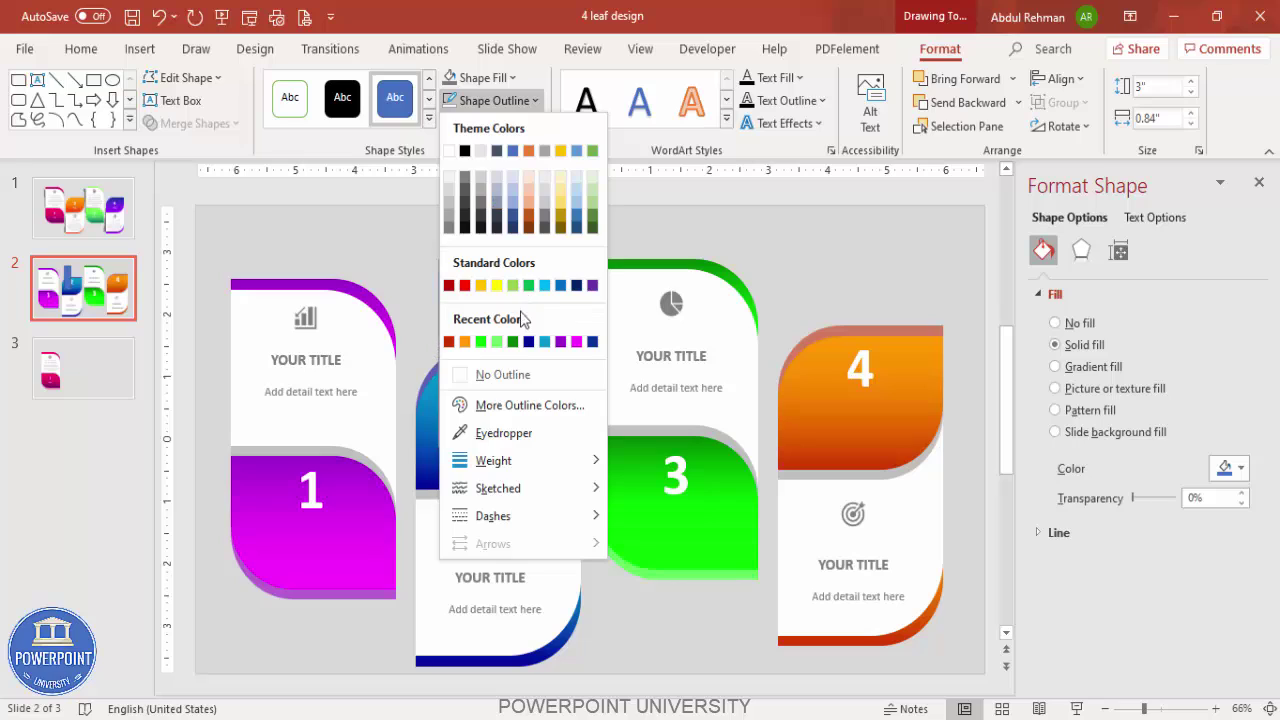
{"action": "left_click", "coordinate": [515, 380]}
{"action": "left_click", "coordinate": [482, 80]}
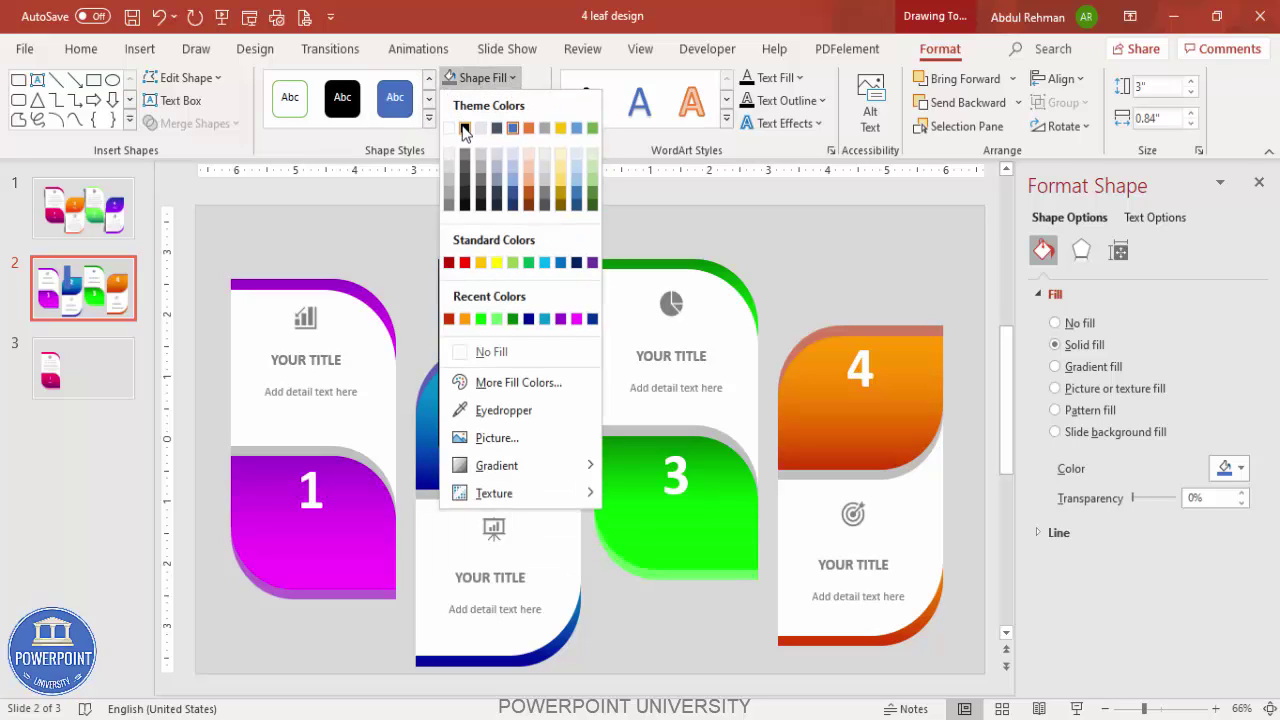
{"action": "left_click", "coordinate": [465, 128]}
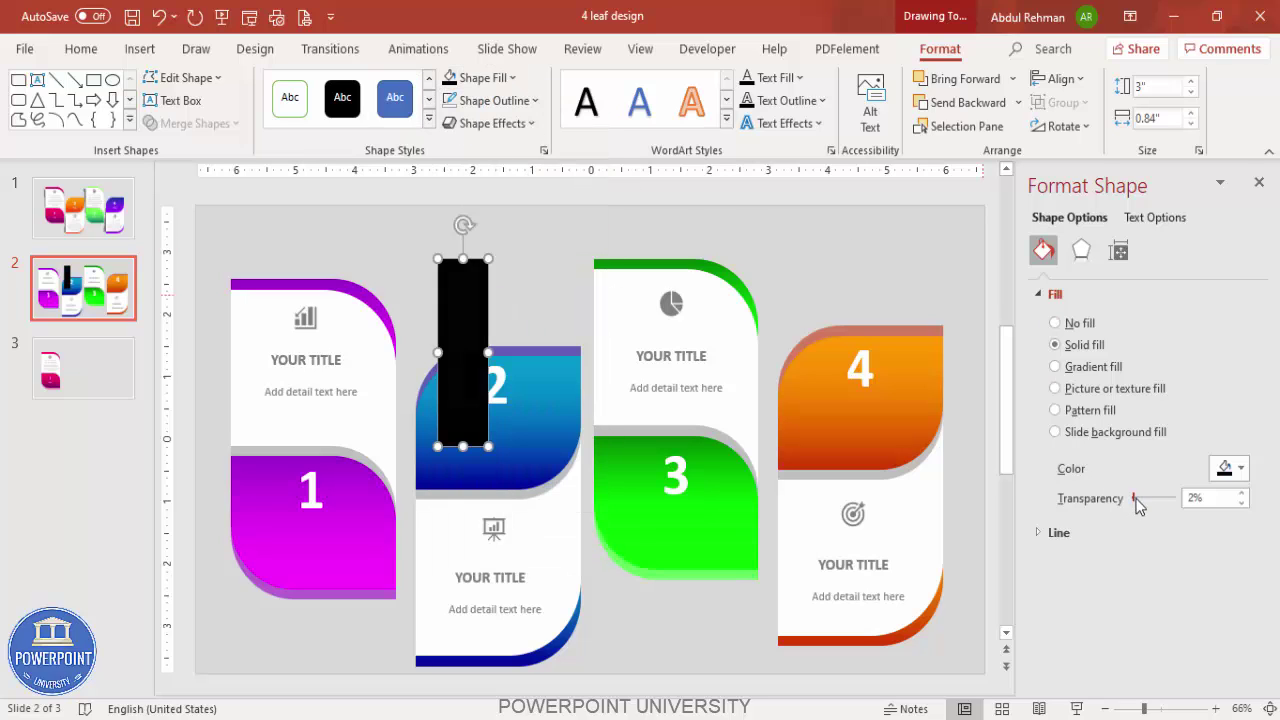
{"action": "left_click_drag", "start_coordinate": [1134, 498], "coordinate": [1147, 498]}
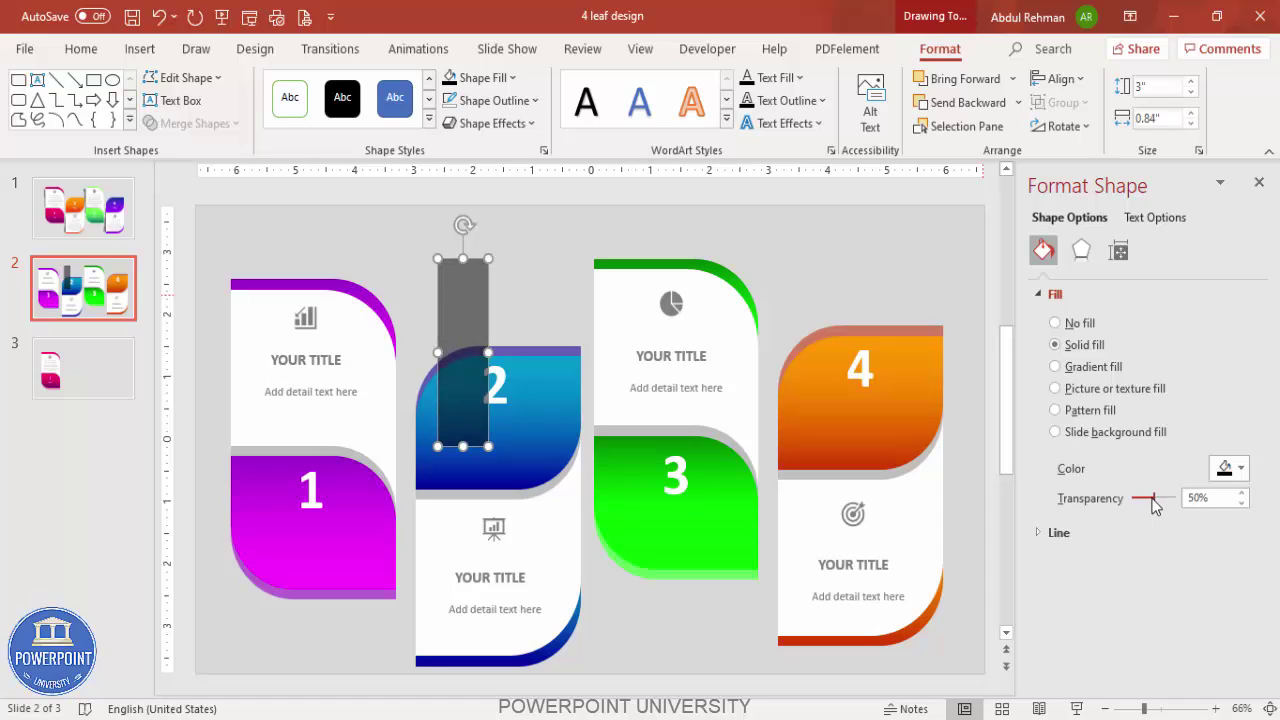
Step: Give the rectangle 8 pt soft edges
{"action": "left_click", "coordinate": [1083, 252]}
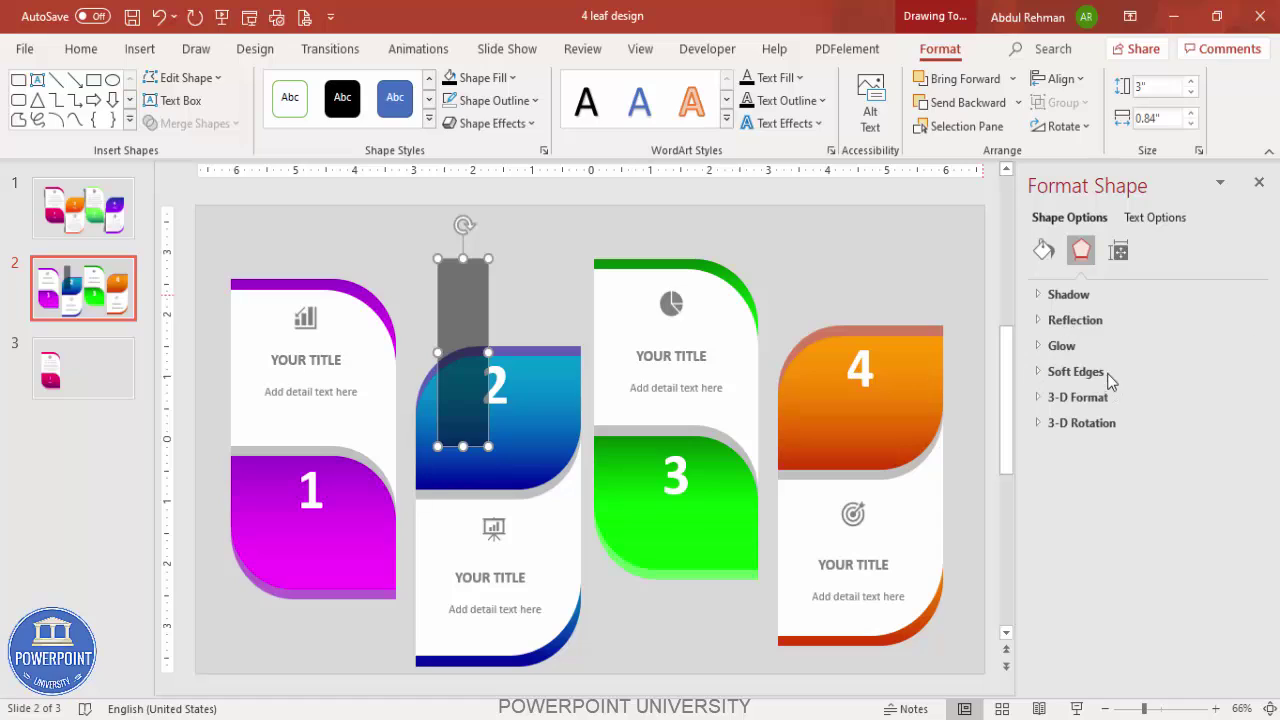
{"action": "left_click", "coordinate": [1107, 375]}
{"action": "left_click", "coordinate": [1243, 424]}
{"action": "left_click", "coordinate": [1243, 424]}
{"action": "left_click", "coordinate": [1243, 424]}
{"action": "left_click", "coordinate": [1243, 424]}
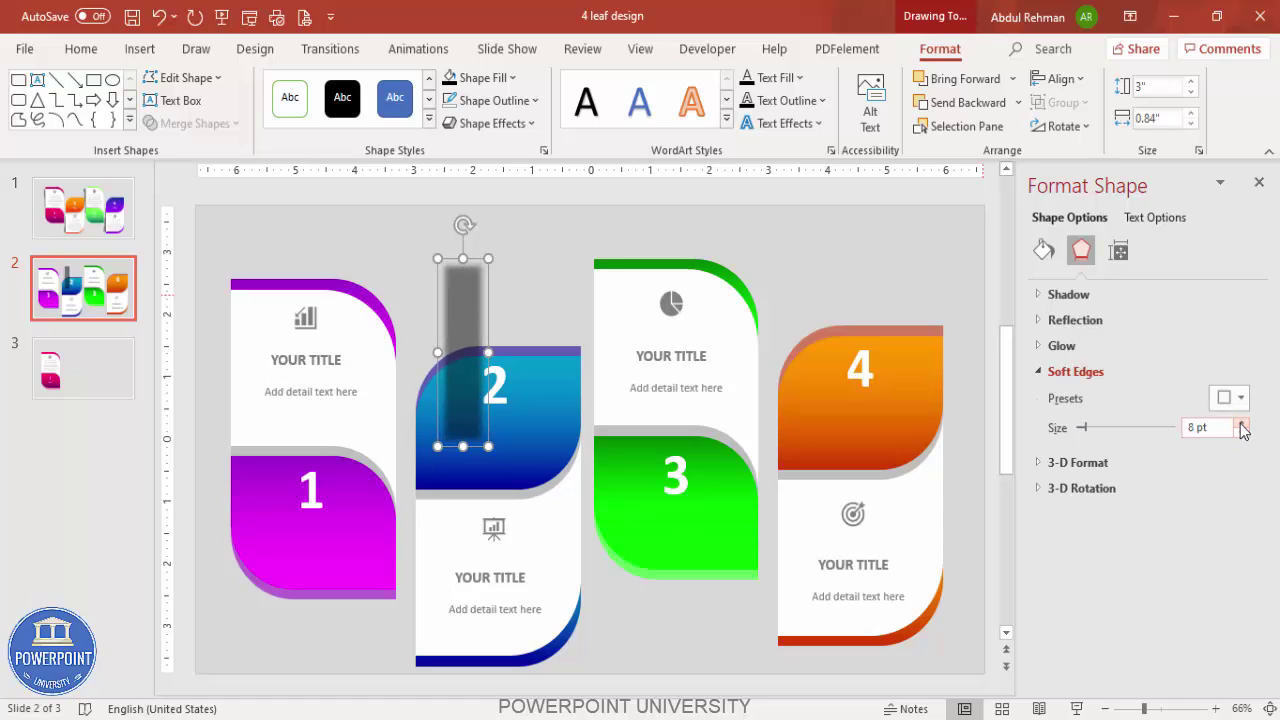
Step: Tilt the soft bar behind card 1's left edge, then copy it behind card 3
{"action": "left_click_drag", "start_coordinate": [460, 282], "coordinate": [253, 318]}
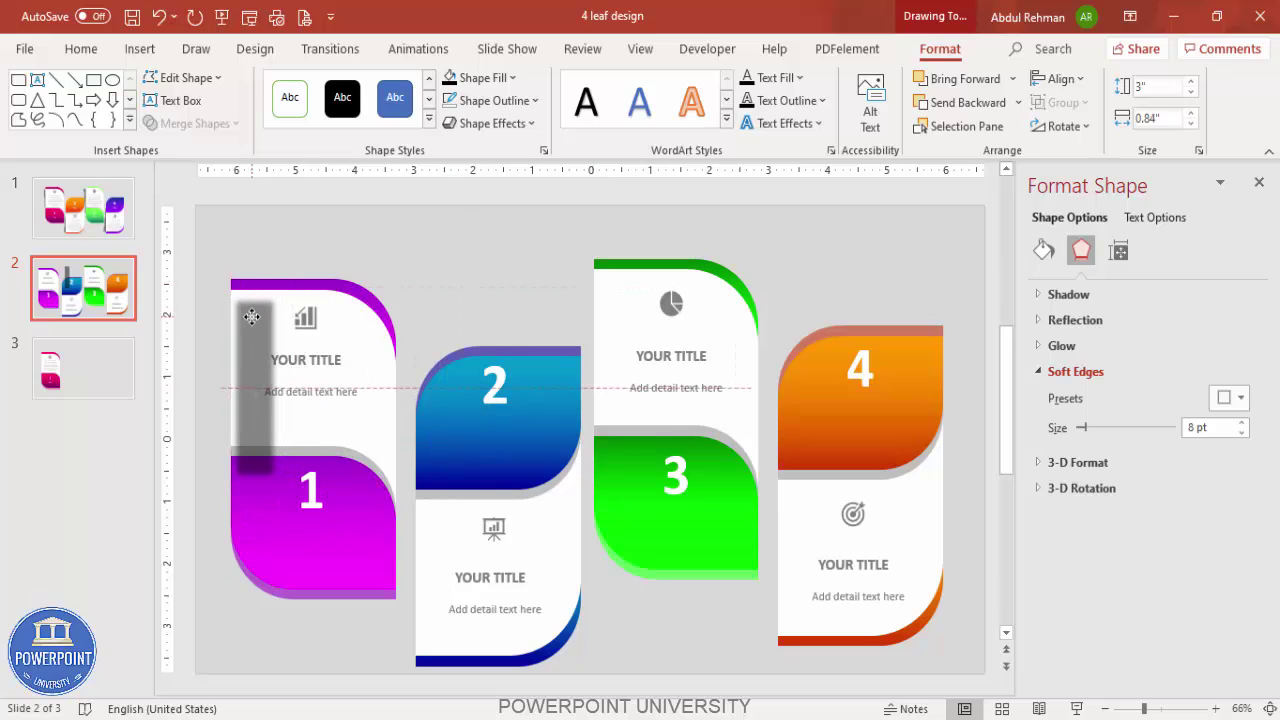
{"action": "left_click_drag", "start_coordinate": [257, 264], "coordinate": [230, 321]}
{"action": "left_click", "coordinate": [1018, 102]}
{"action": "left_click", "coordinate": [990, 156]}
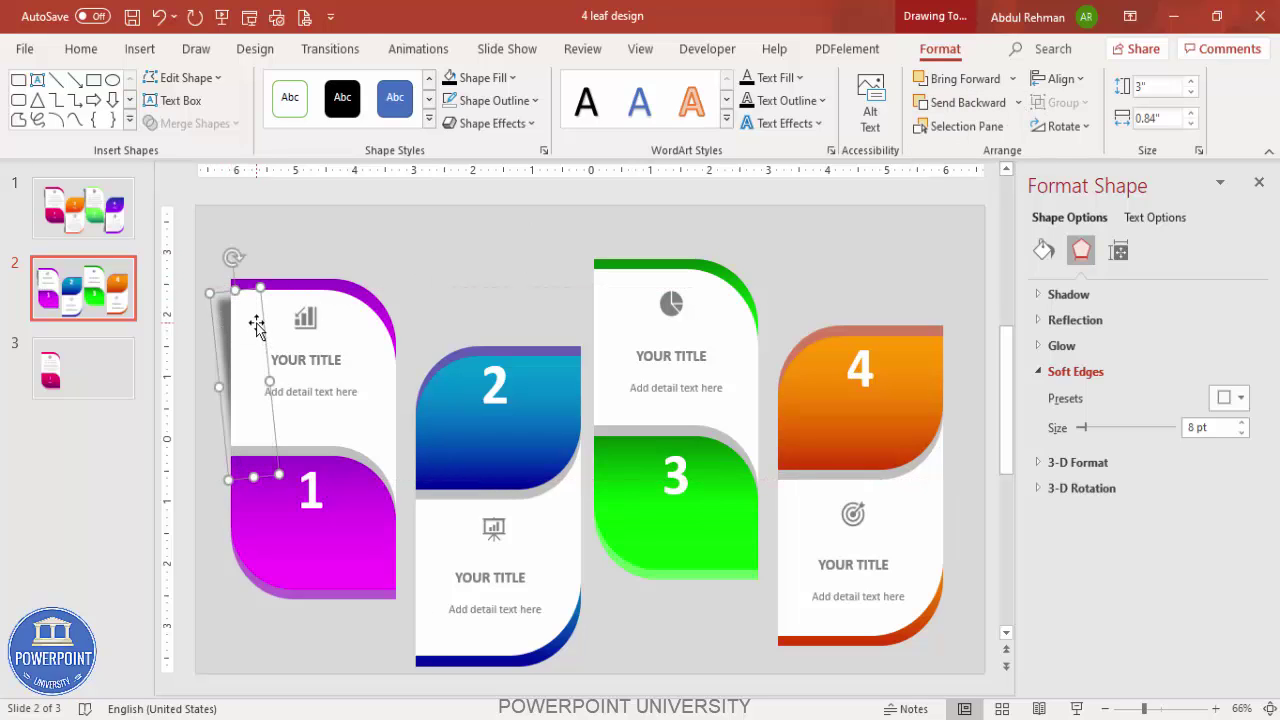
{"action": "left_click_drag", "start_coordinate": [255, 337], "coordinate": [606, 314]}
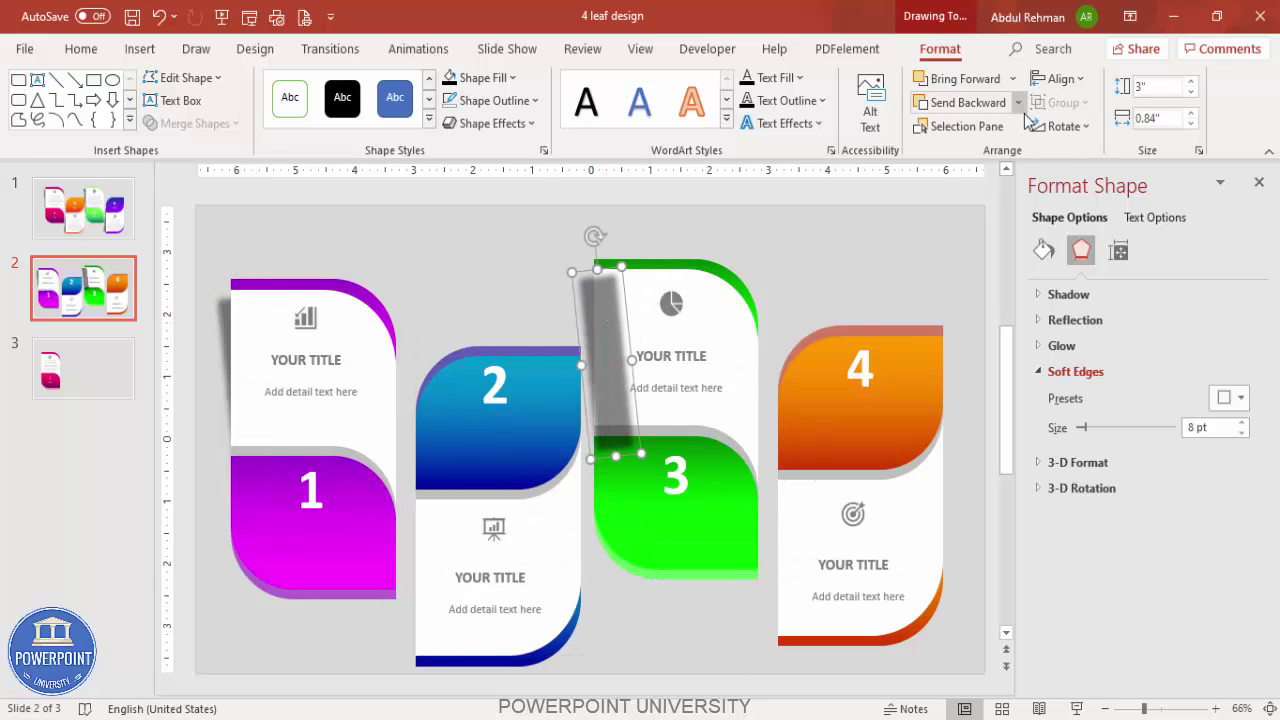
{"action": "left_click", "coordinate": [1018, 102]}
{"action": "left_click", "coordinate": [990, 155]}
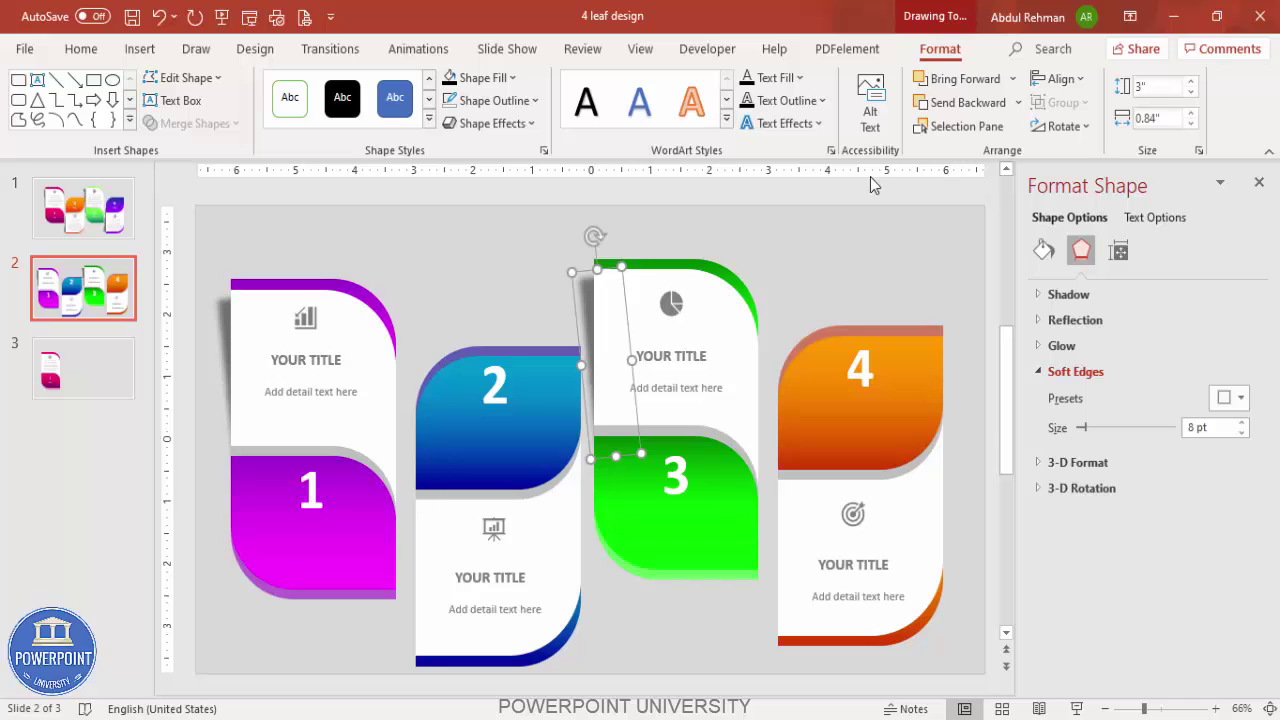
Step: Duplicate the shadow, reverse its tilt, and place it behind card 2's lower-left edge
{"action": "key", "text": "ctrl+d"}
{"action": "left_click_drag", "start_coordinate": [965, 300], "coordinate": [414, 532]}
{"action": "left_click_drag", "start_coordinate": [419, 449], "coordinate": [437, 449]}
{"action": "left_click_drag", "start_coordinate": [425, 545], "coordinate": [424, 535]}
{"action": "left_click", "coordinate": [1017, 104]}
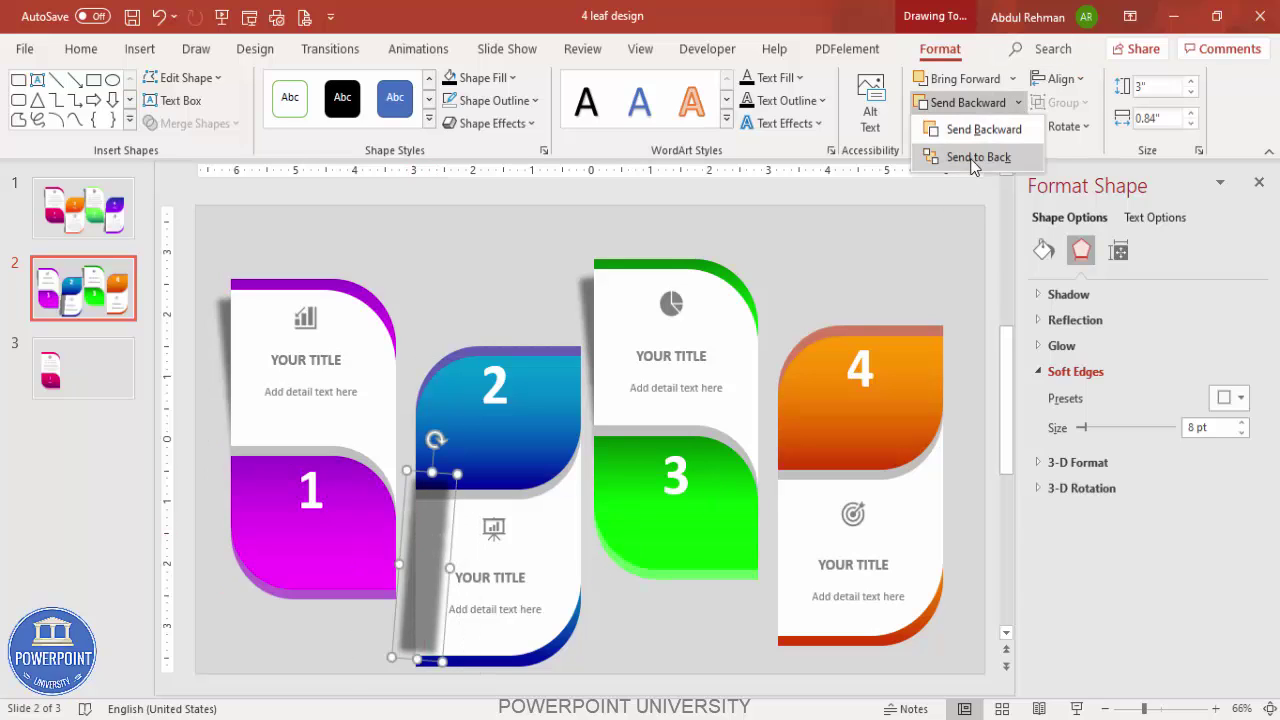
{"action": "left_click", "coordinate": [950, 153]}
{"action": "key", "text": "Right"}
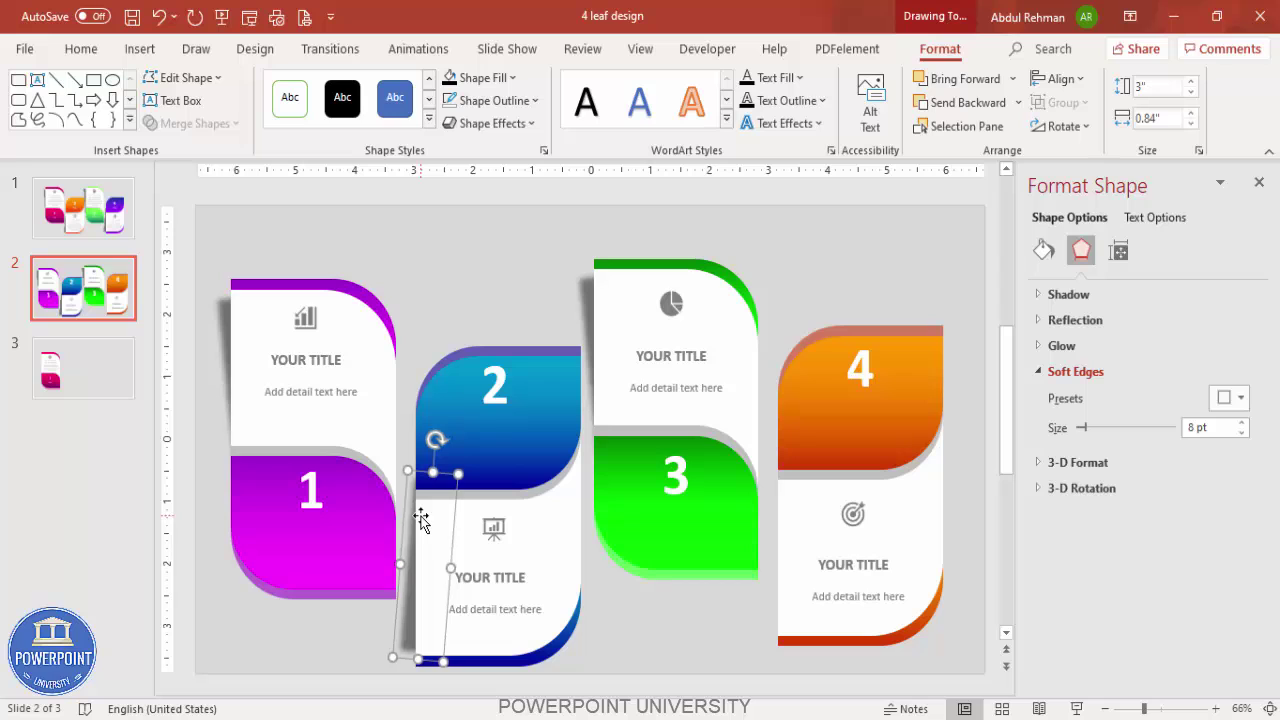
{"action": "scroll", "coordinate": [316, 578], "scroll_direction": "down", "scroll_amount": 1}
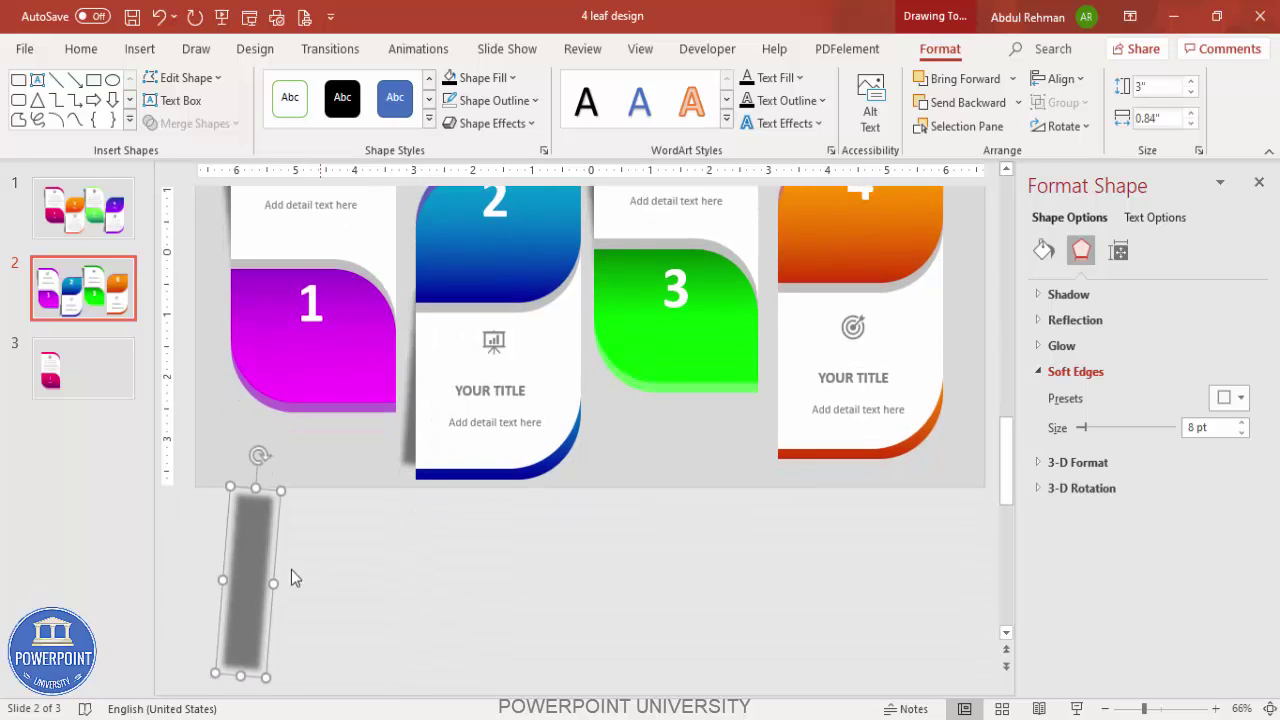